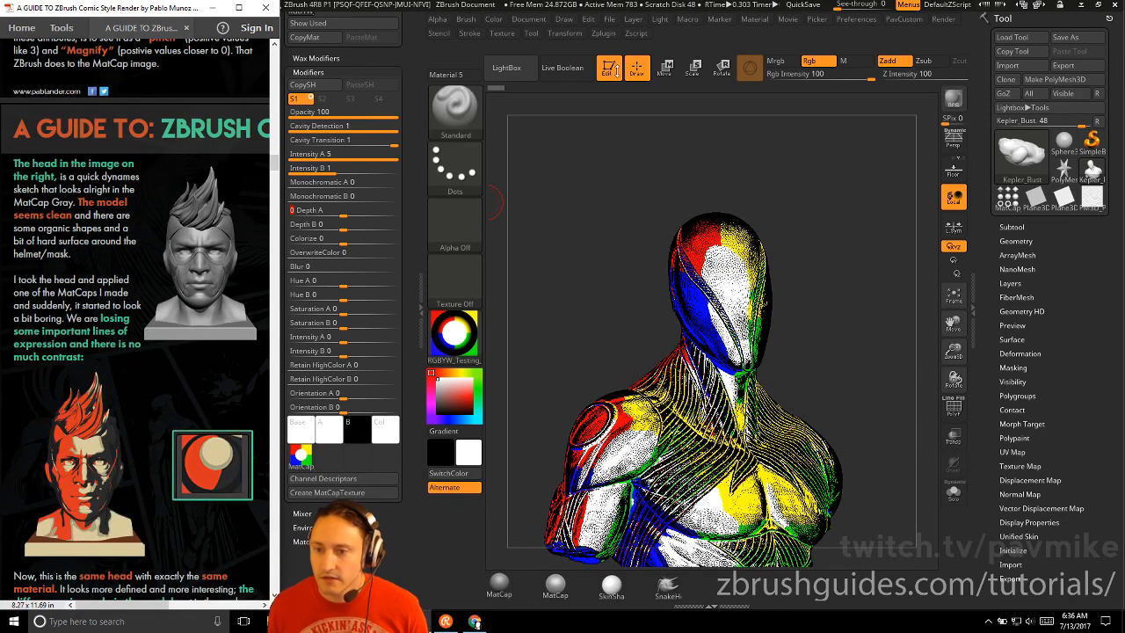
Exit edit mode and clear the bust from the canvas, with SimpleBrush as the active tool.
click(609, 69)
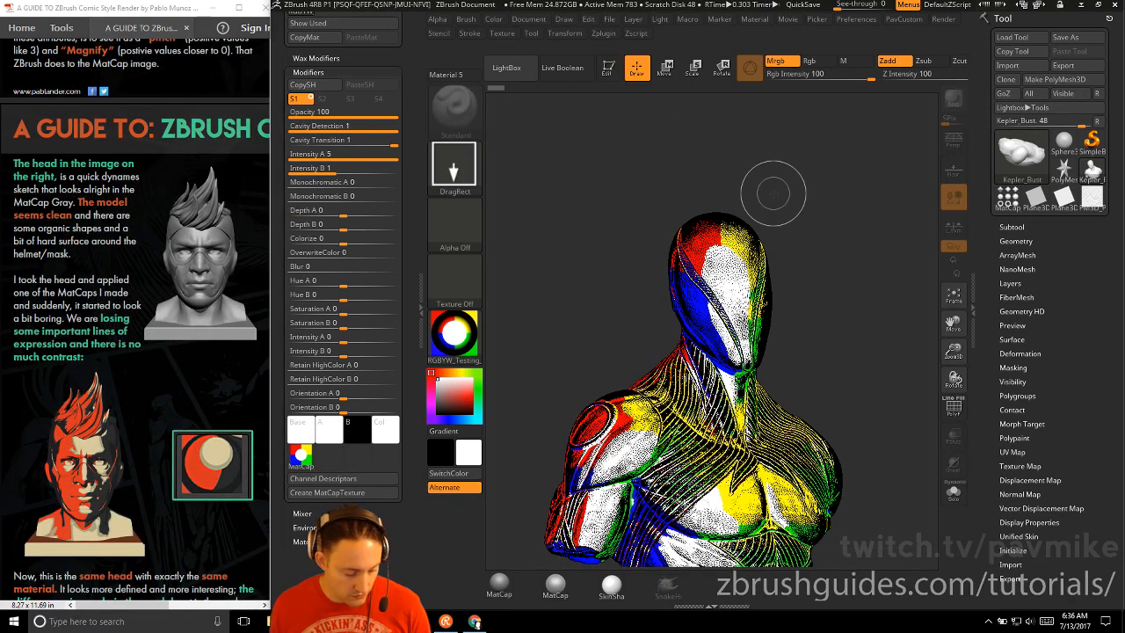
key(ctrl+n)
click(1091, 142)
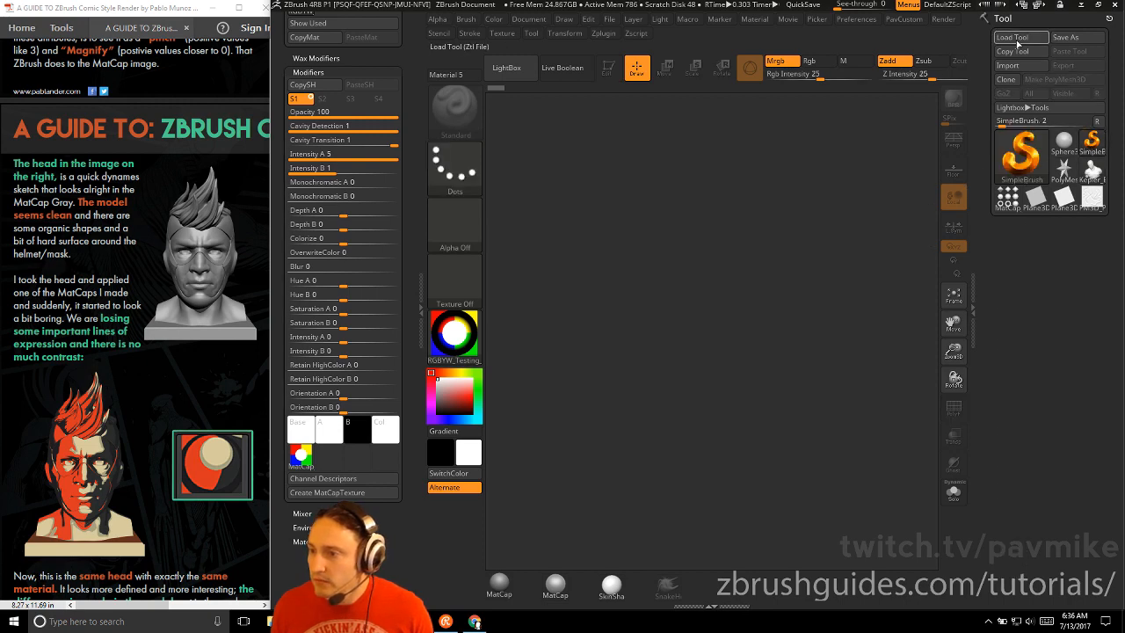
Load the tool Testing_Hero_Head.ZTL from the ZTools folder inside RESOURCES.
click(1012, 37)
click(582, 27)
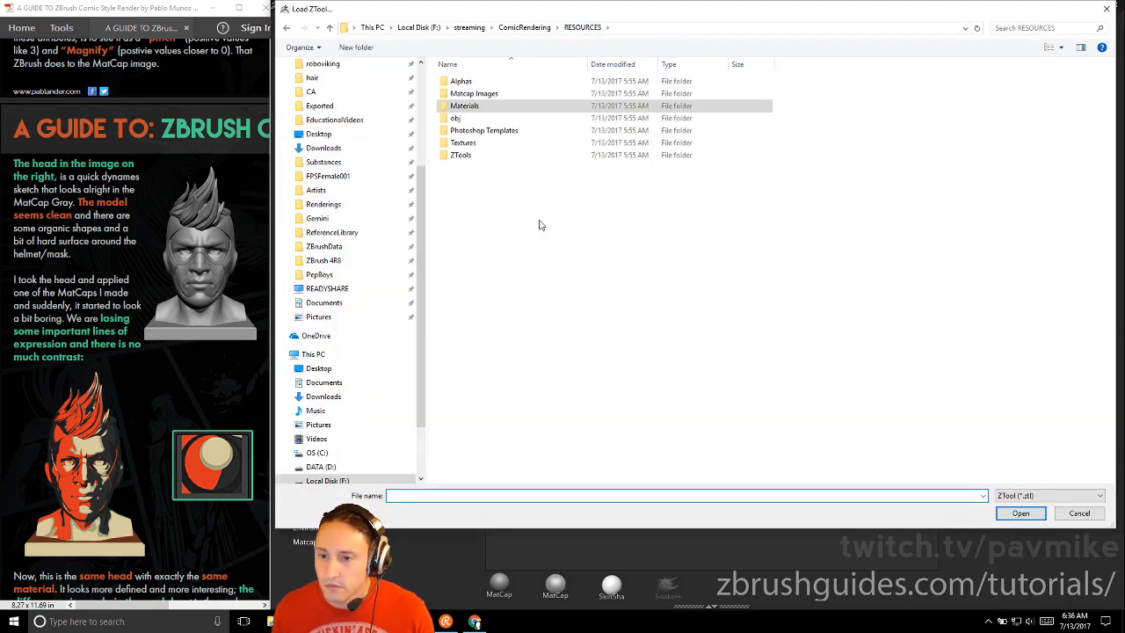
click(455, 156)
double_click(455, 156)
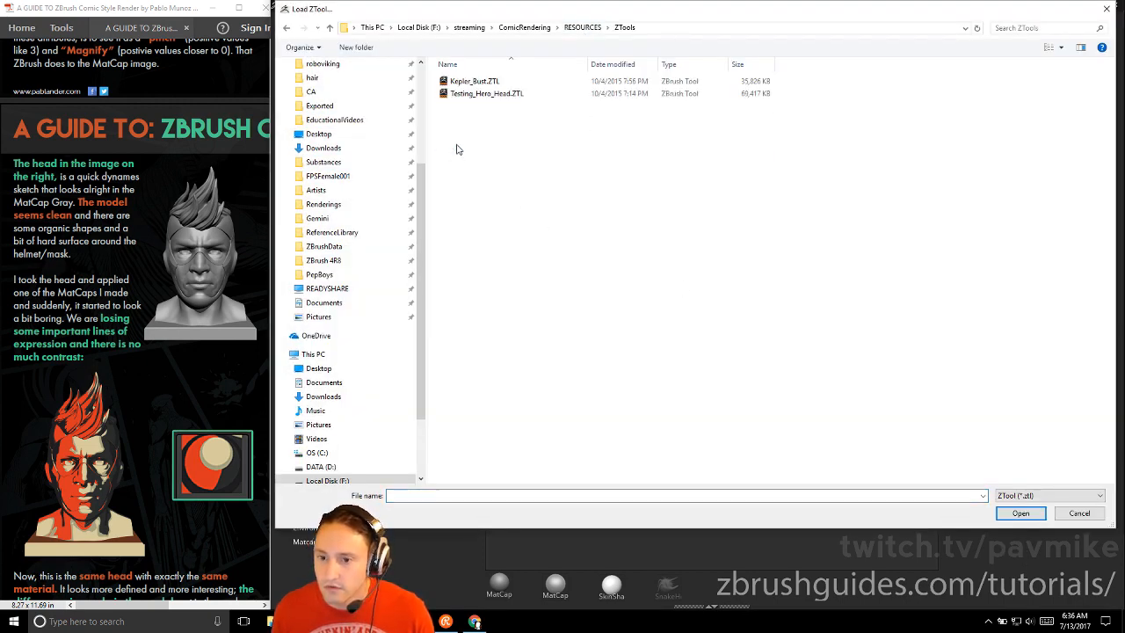
double_click(475, 94)
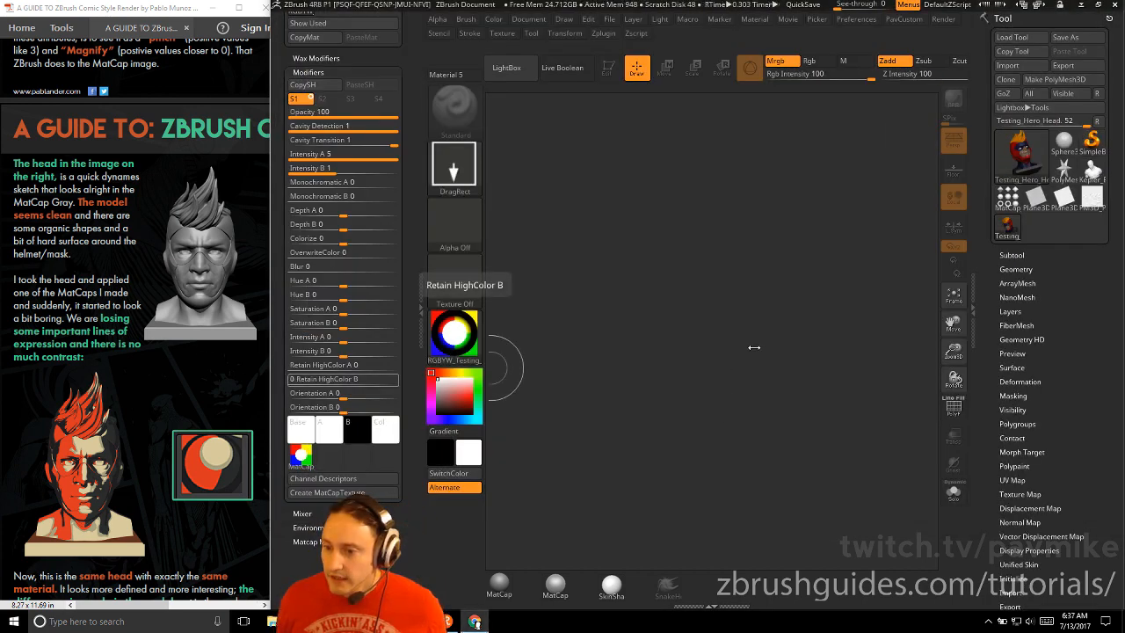
Place the hero head on the canvas in edit mode, facing straight forward.
drag(723, 331, 743, 492)
click(609, 68)
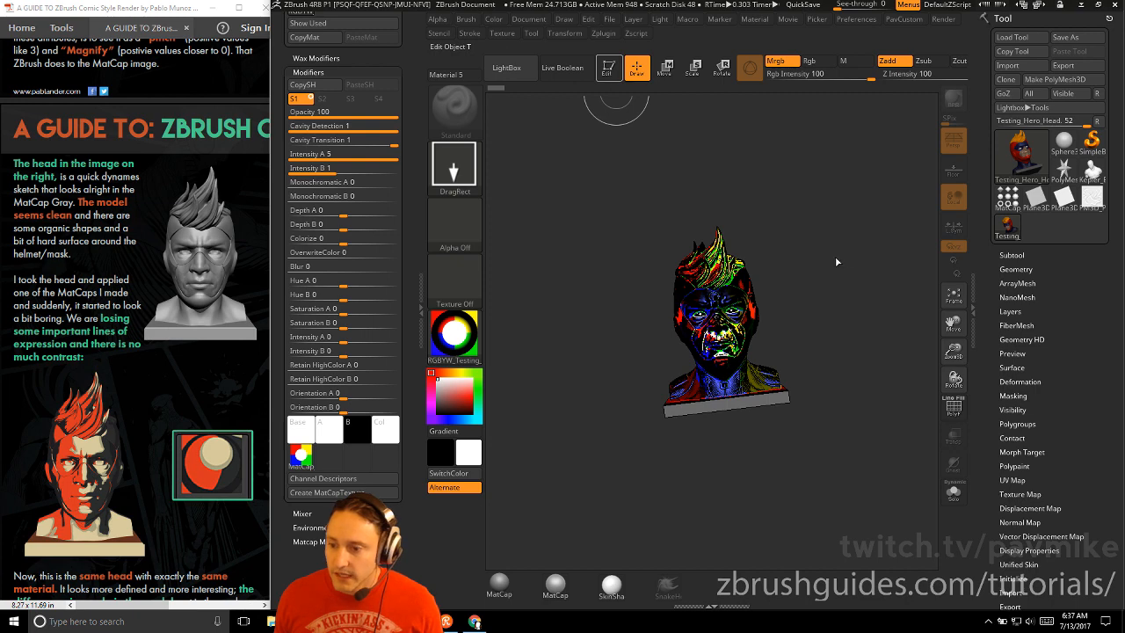
shift+drag(869, 293, 861, 274)
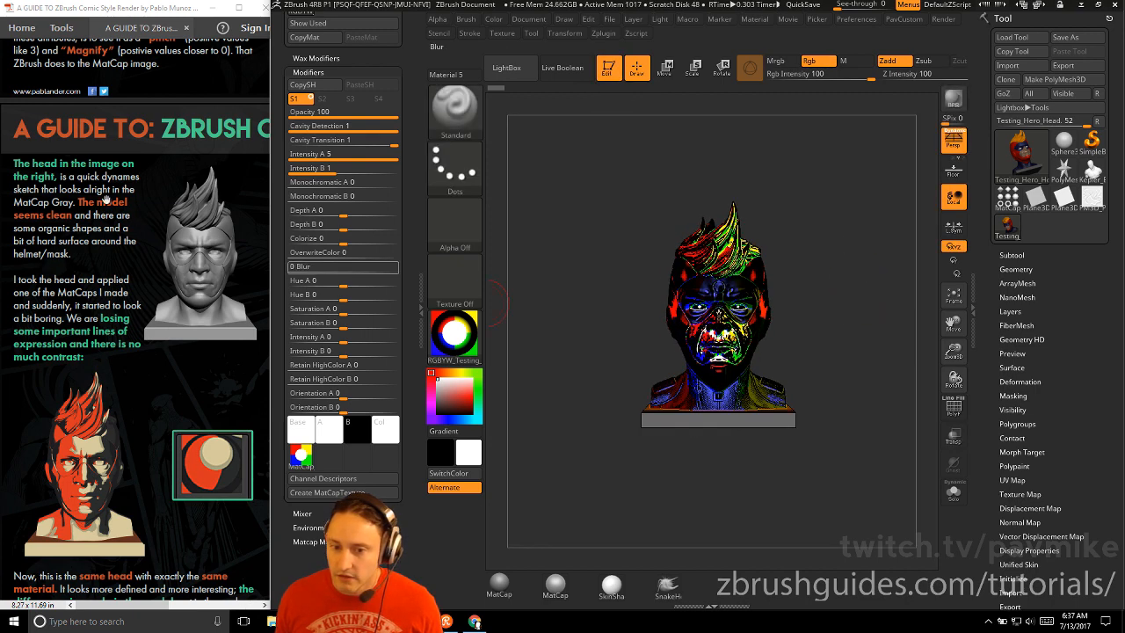
alt+drag(766, 175, 738, 202)
key(s)
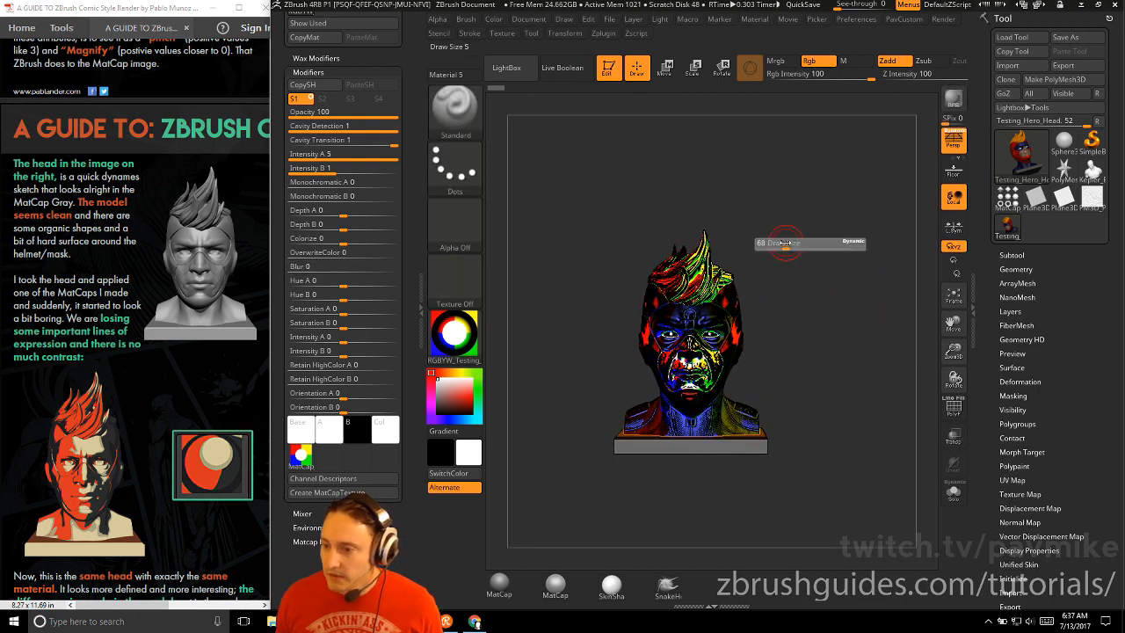
click(785, 243)
Apply the MatCap Gray material to the hero head and turn off its polypaint display.
click(455, 332)
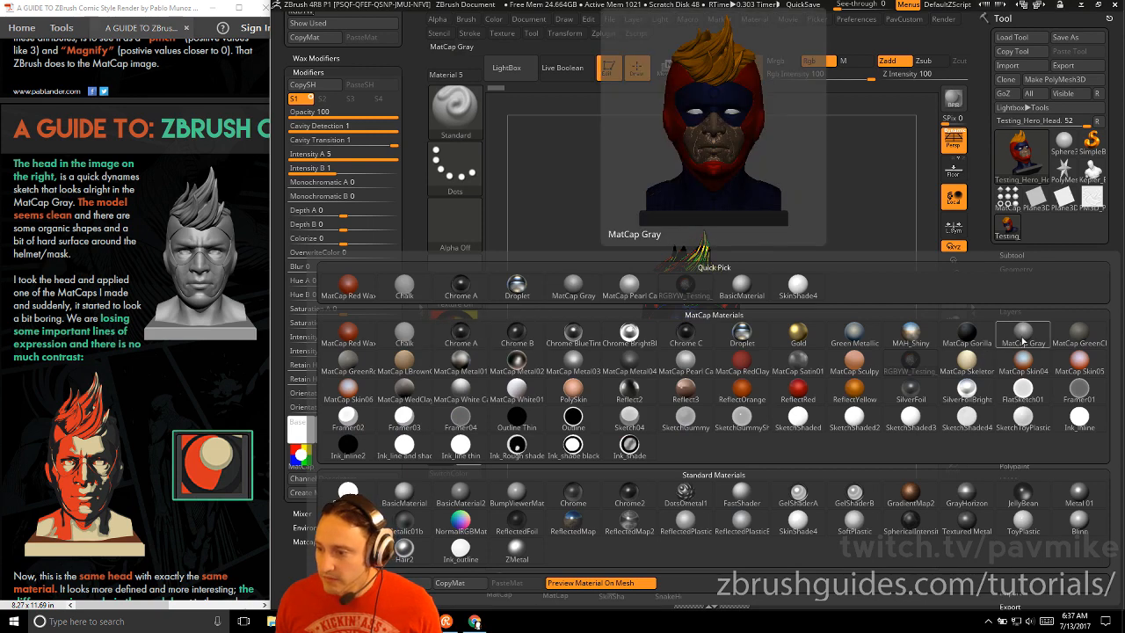
click(603, 307)
click(1020, 256)
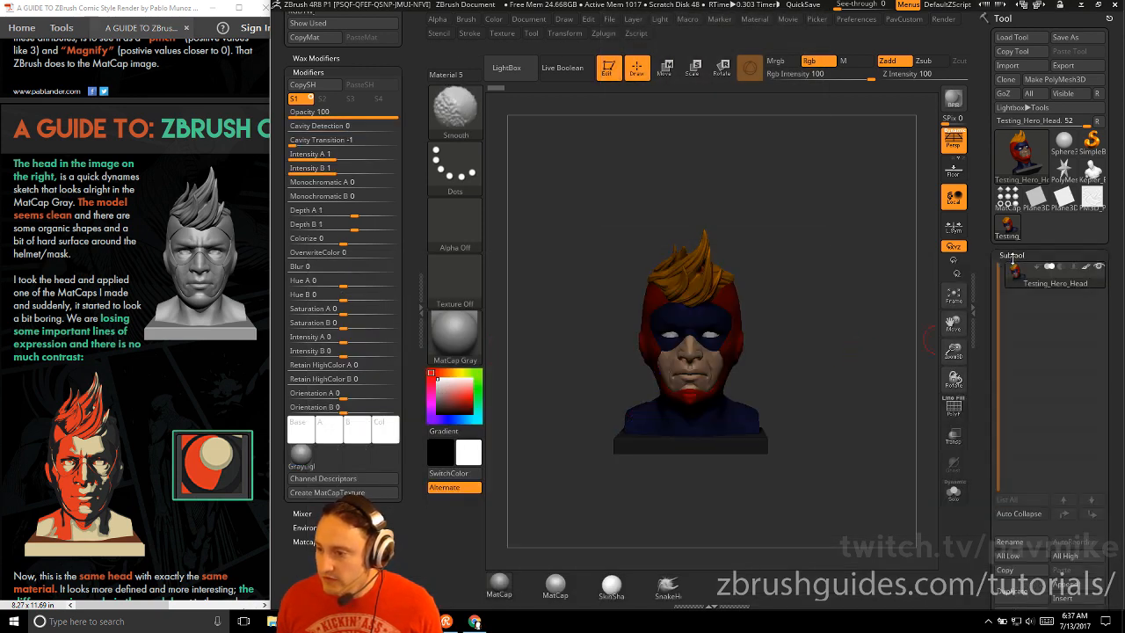
click(1088, 269)
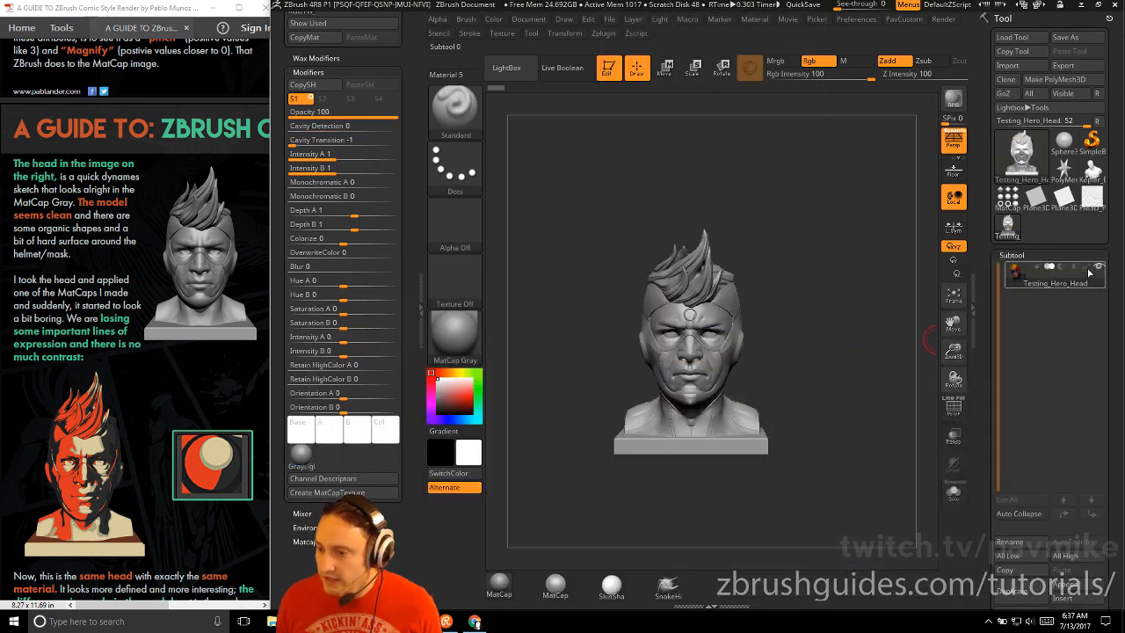
Toggle the head's polypaint on and back off, using both the Colorize option and the subtool's own switch.
drag(997, 518, 992, 198)
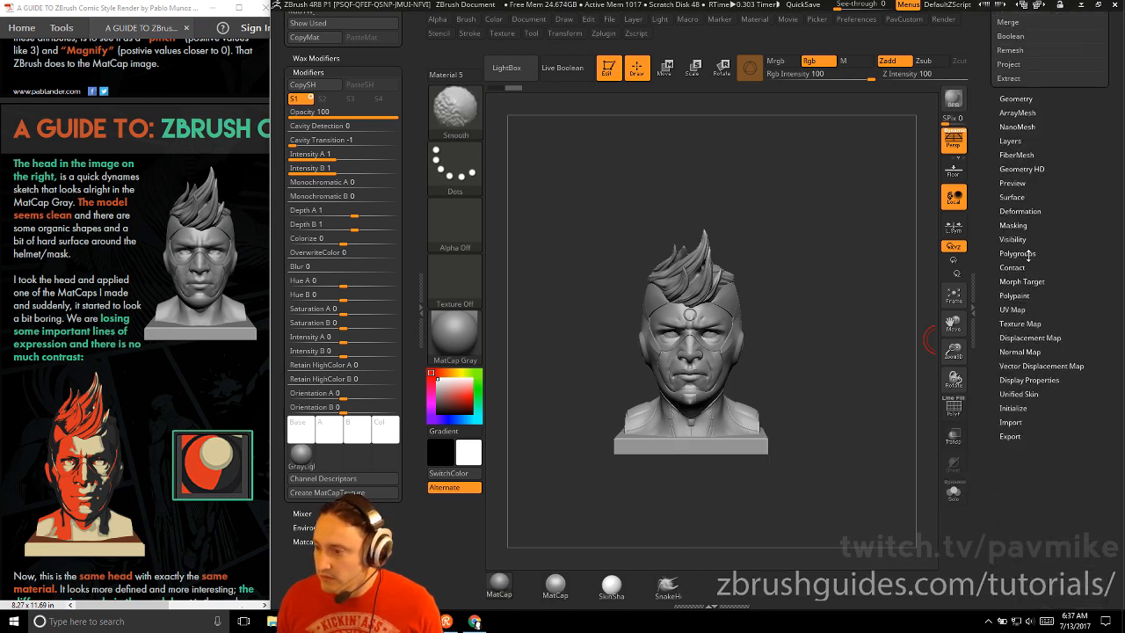
click(1022, 296)
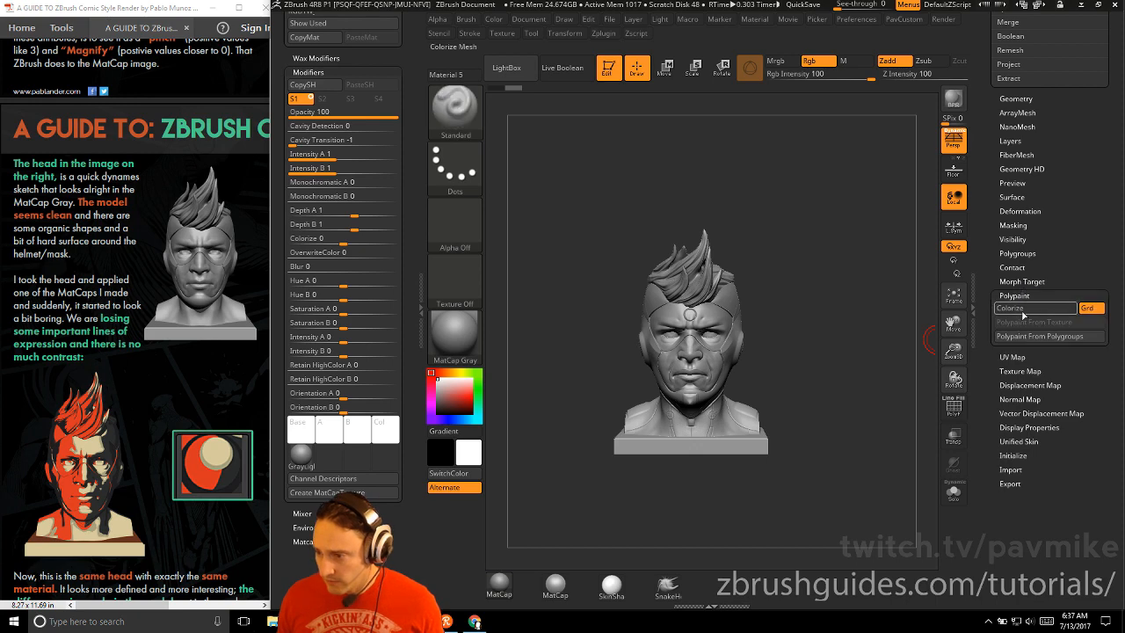
click(1033, 310)
click(1032, 308)
click(1030, 296)
drag(991, 216, 1014, 486)
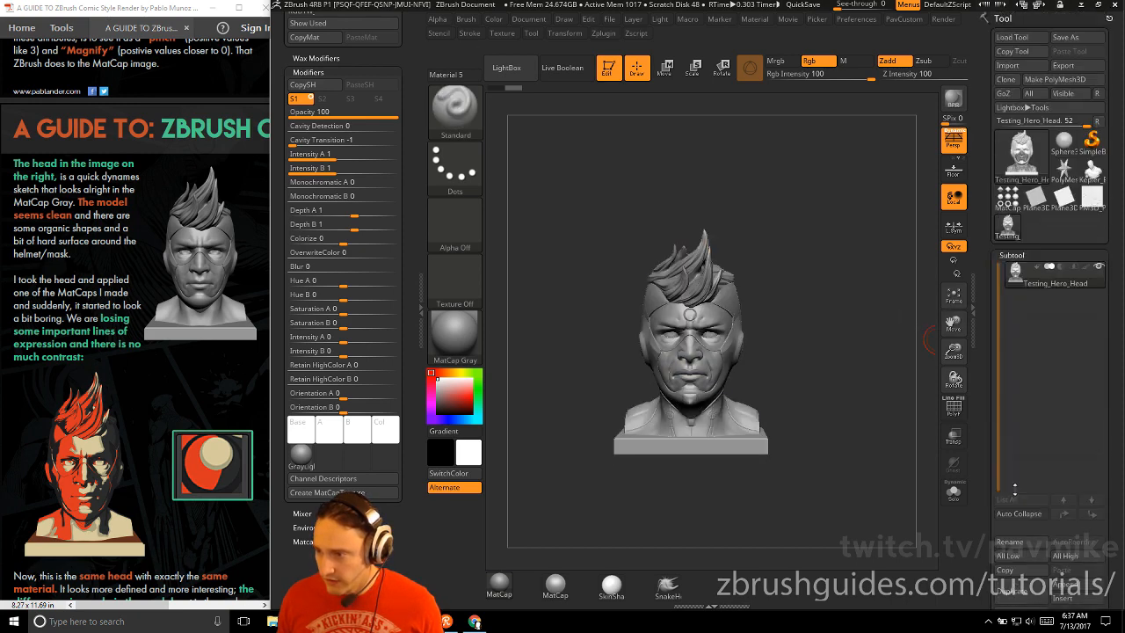
click(1089, 269)
click(1089, 269)
Load the Pablander_Comic_Pastel material from the LightBox materials onto the hero head.
alt+drag(843, 245, 865, 304)
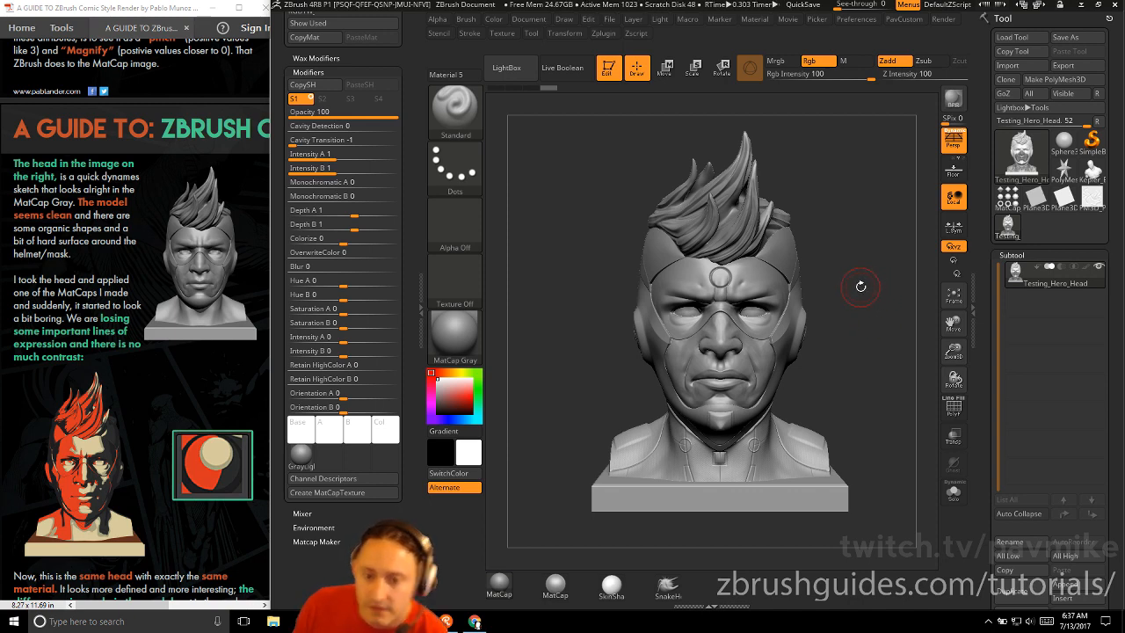
drag(859, 288, 880, 303)
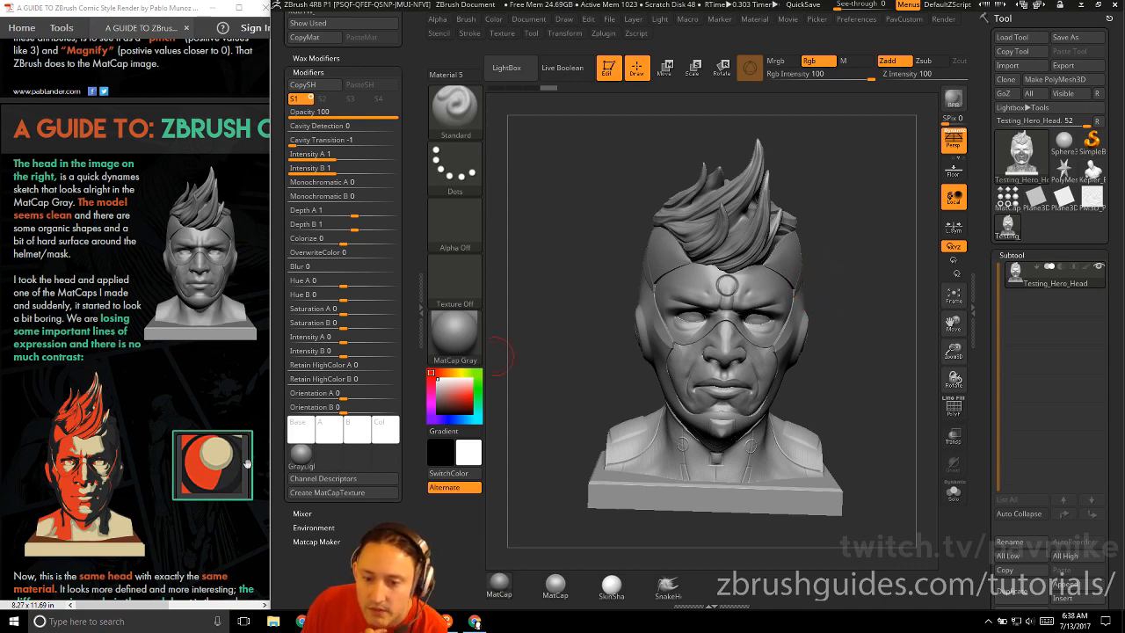
scroll(248, 463, down, 2)
drag(870, 205, 877, 212)
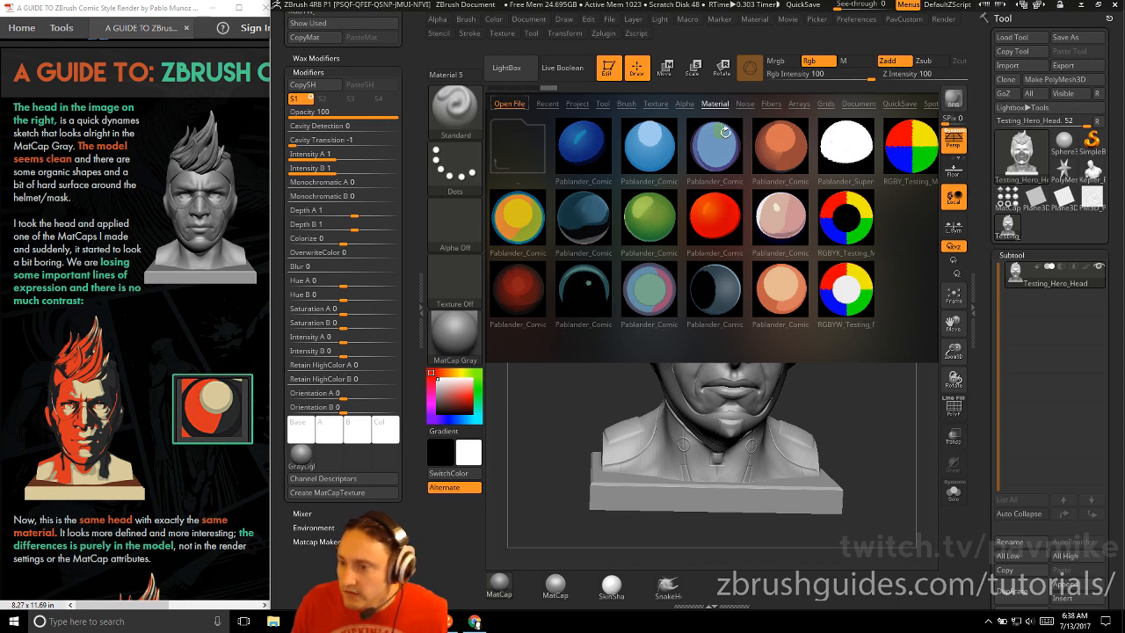
mouse_move(706, 218)
mouse_down()
mouse_move(603, 217)
mouse_move(727, 217)
mouse_up()
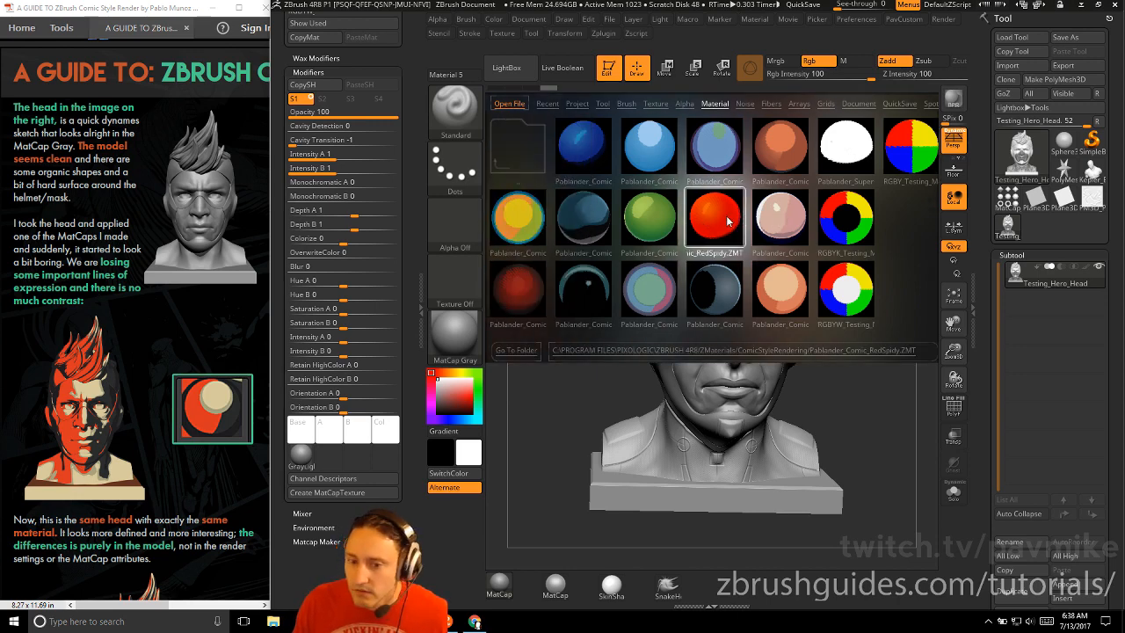
double_click(661, 294)
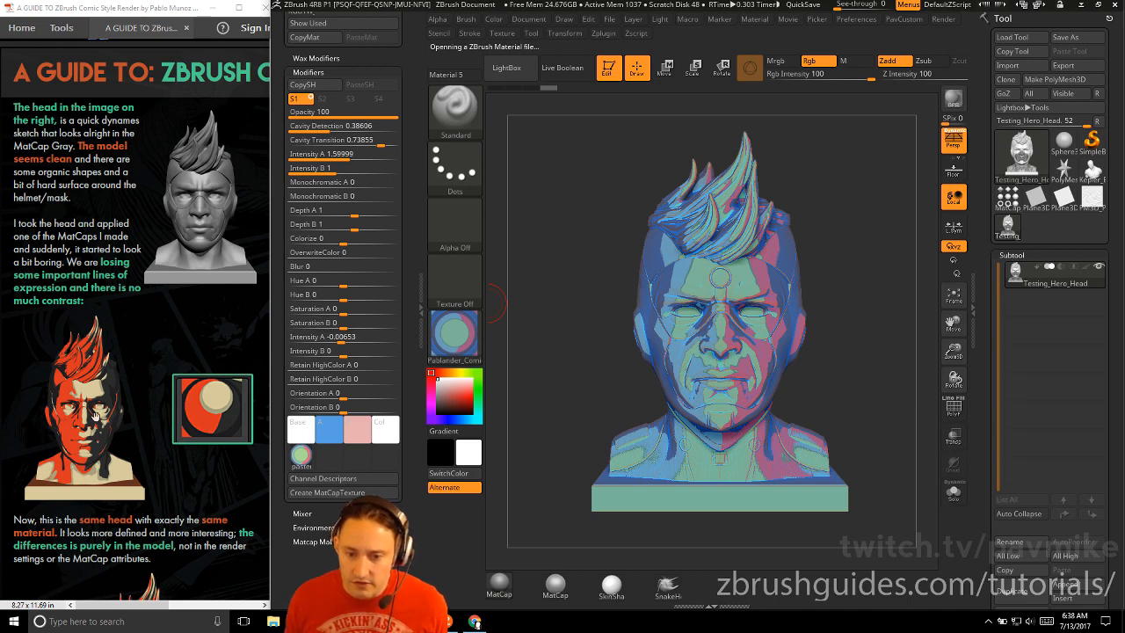
Take a screen capture of the red, cream and black MatCap sphere in the PDF guide.
scroll(116, 331, down, 3)
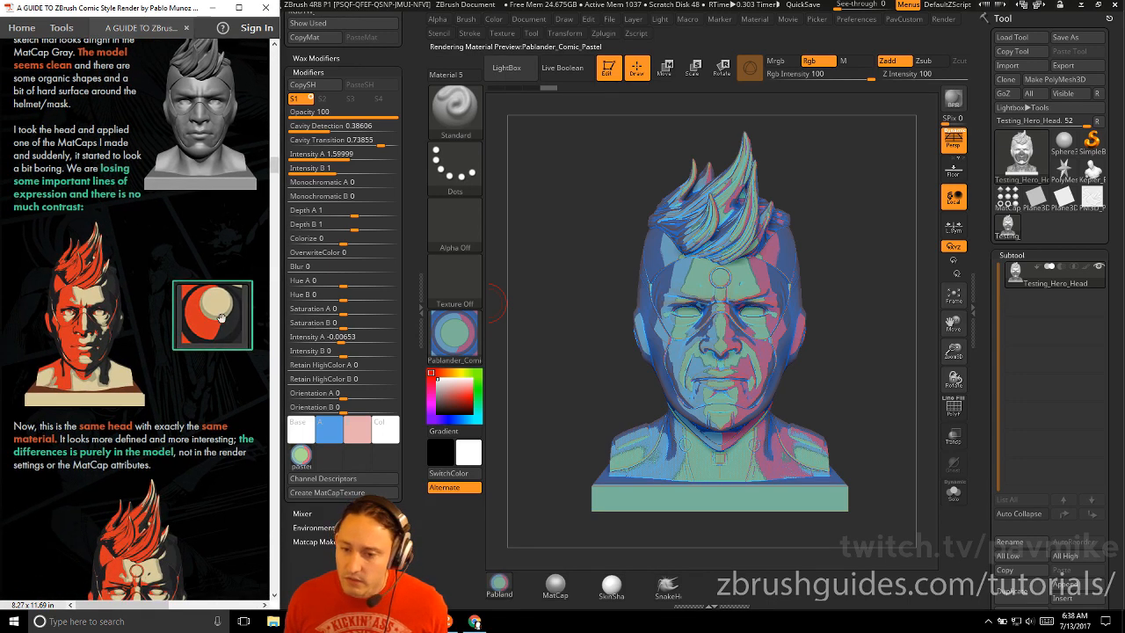
scroll(208, 318, up, 1)
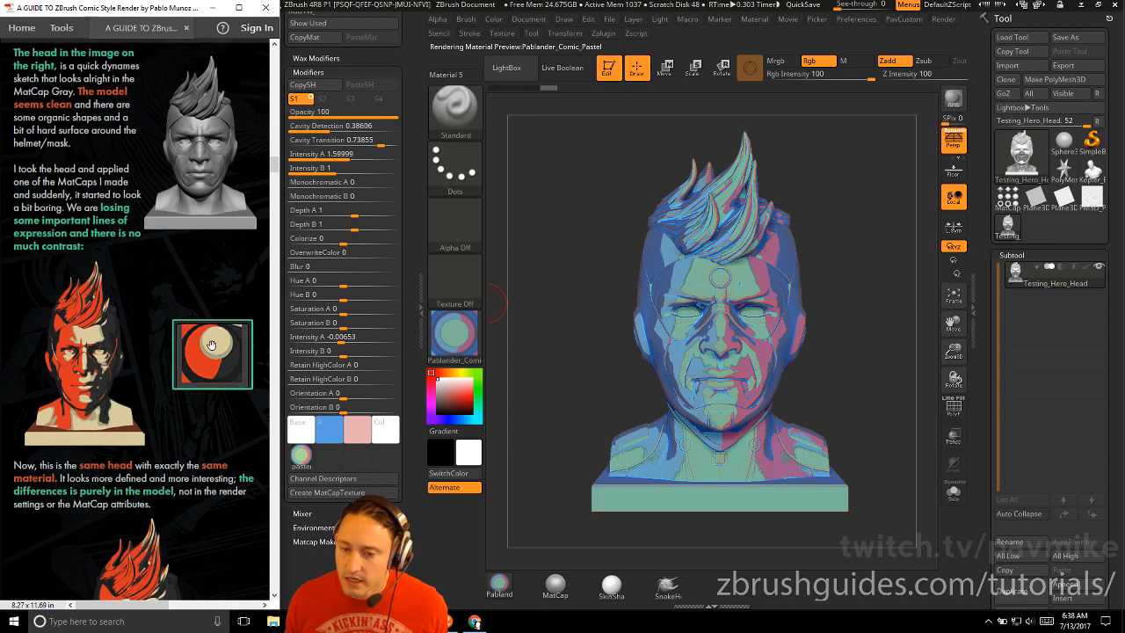
scroll(226, 390, up, 1)
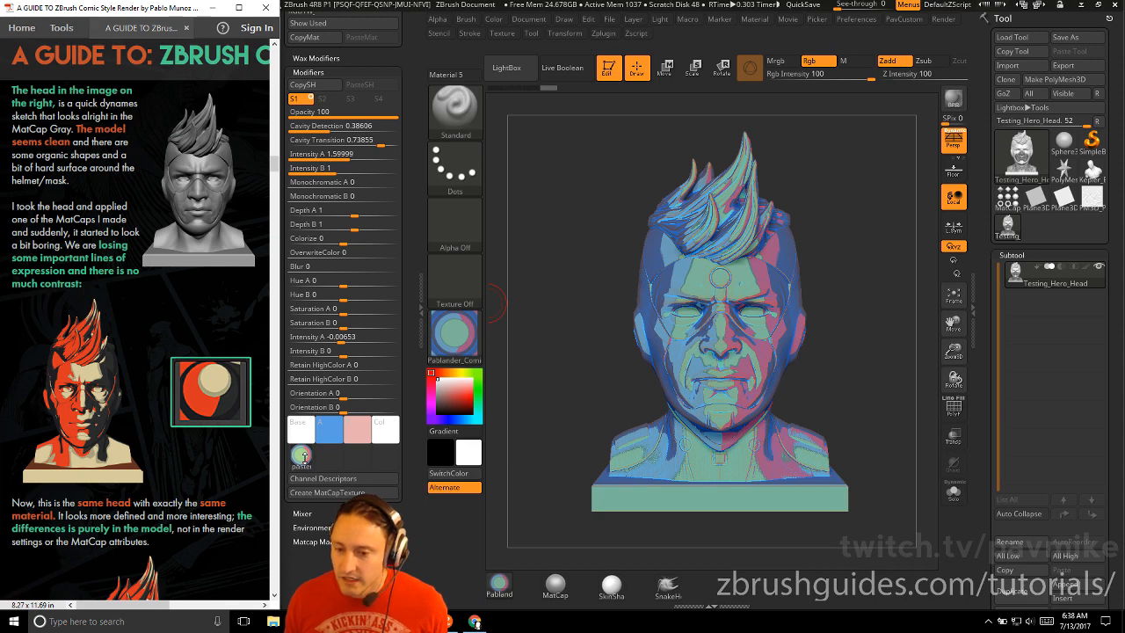
scroll(172, 374, down, 1)
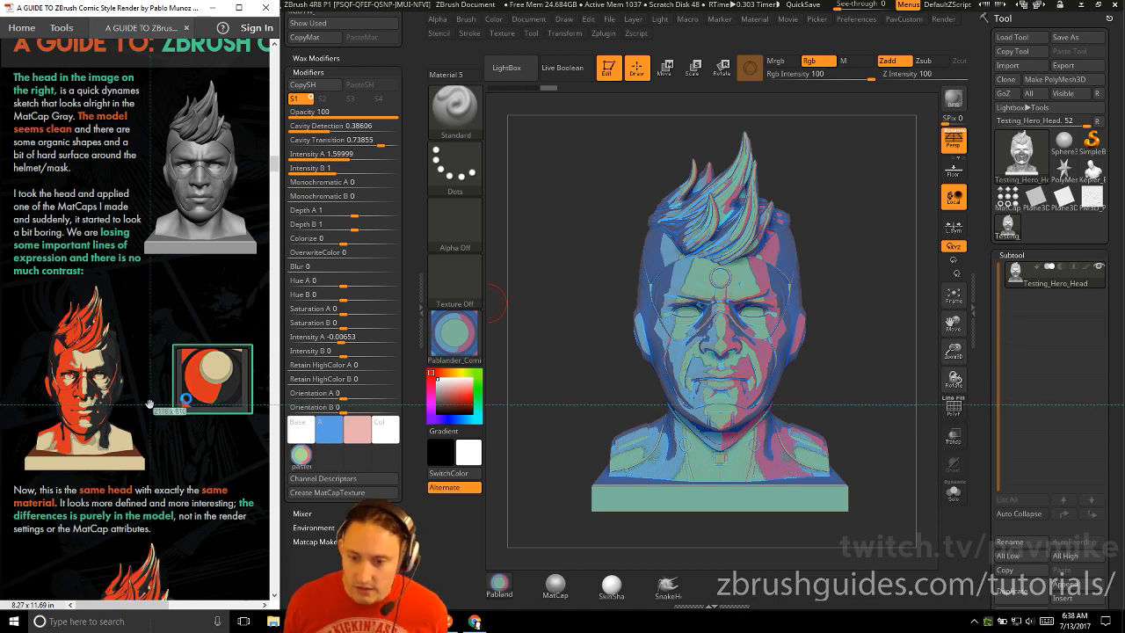
key(Print)
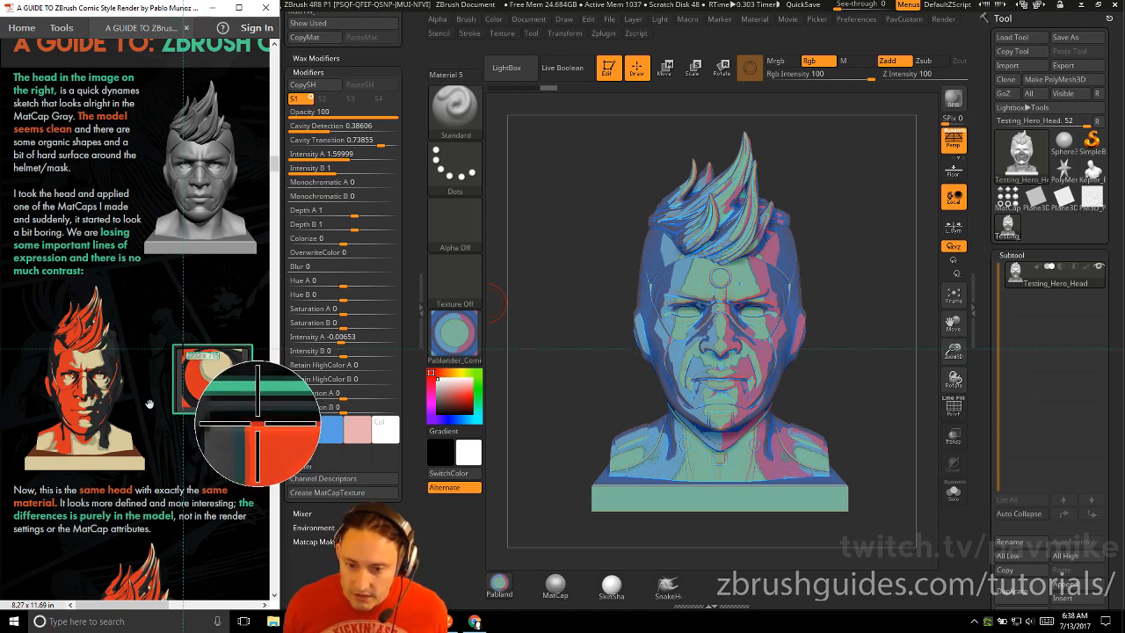
drag(182, 349, 253, 413)
click(242, 409)
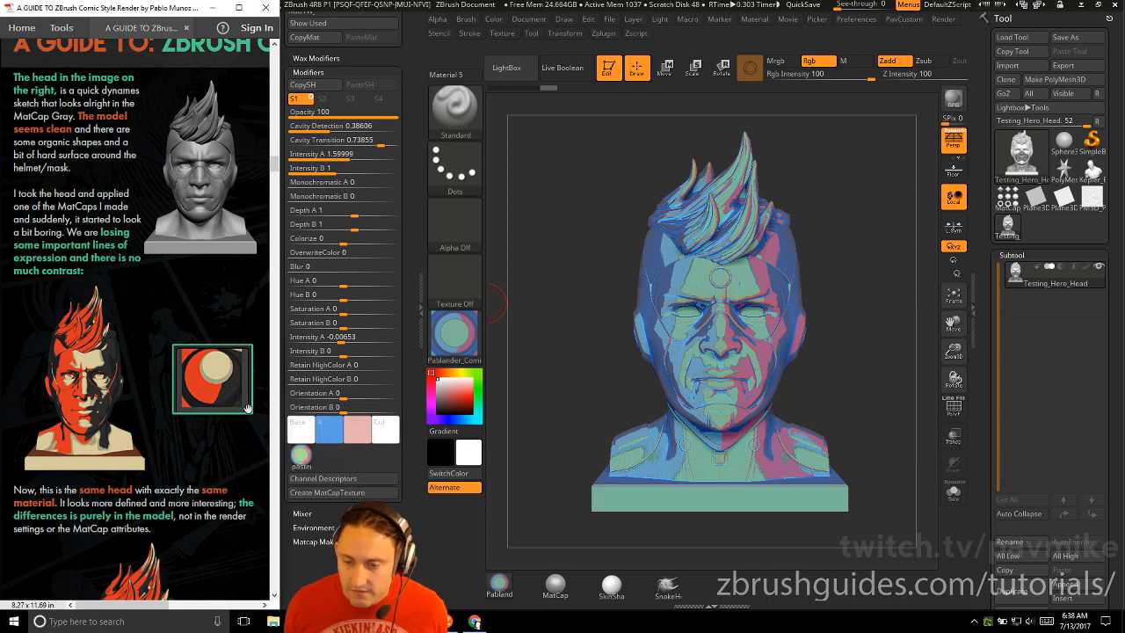
Save the captured MatCap image as test.jpg in JPG format in the ComicRendering folder.
scroll(207, 299, up, 5)
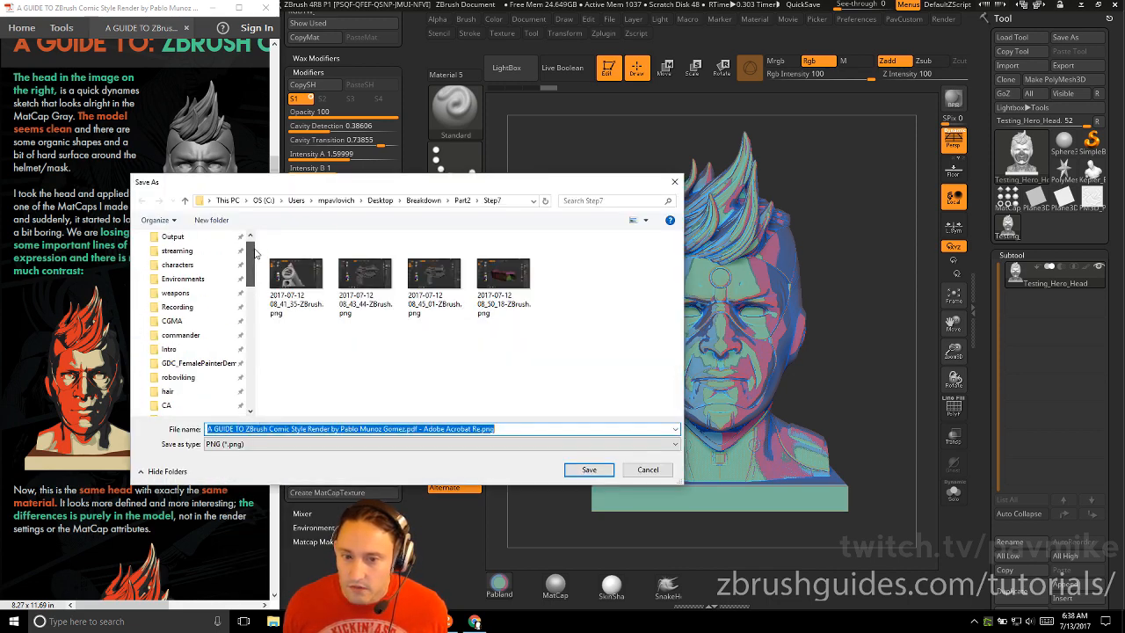
click(177, 274)
double_click(303, 252)
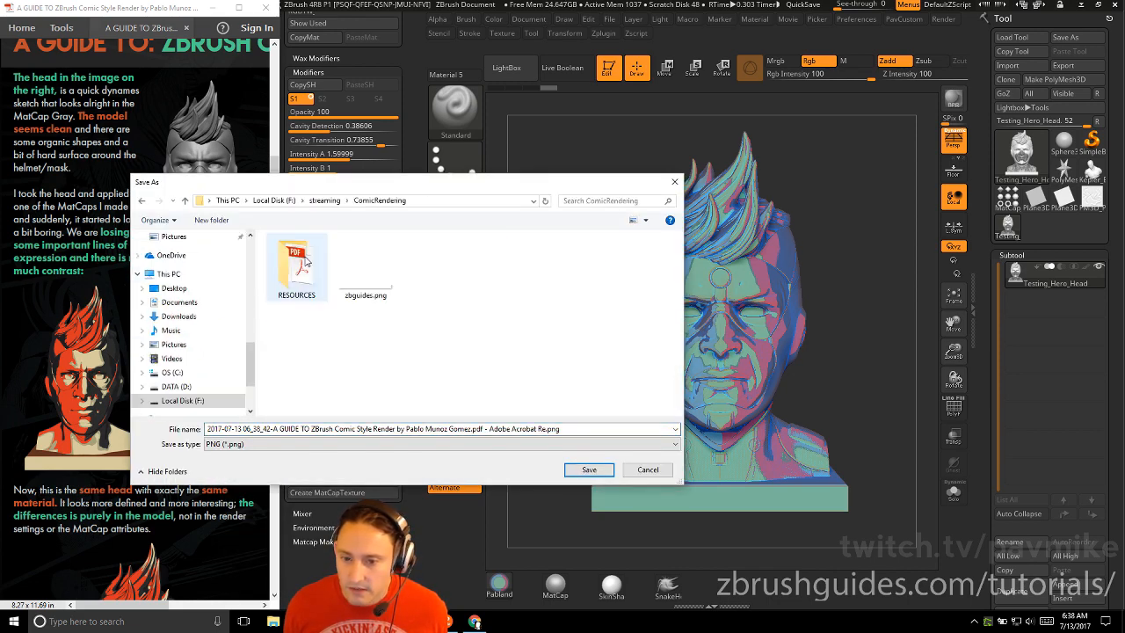
click(563, 430)
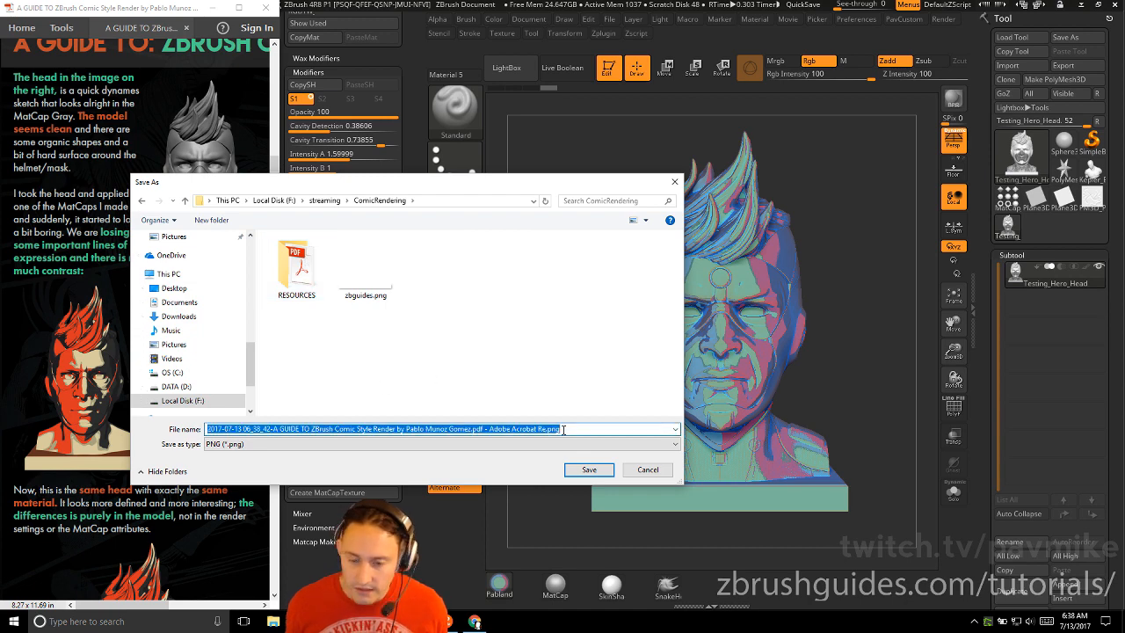
text(test)
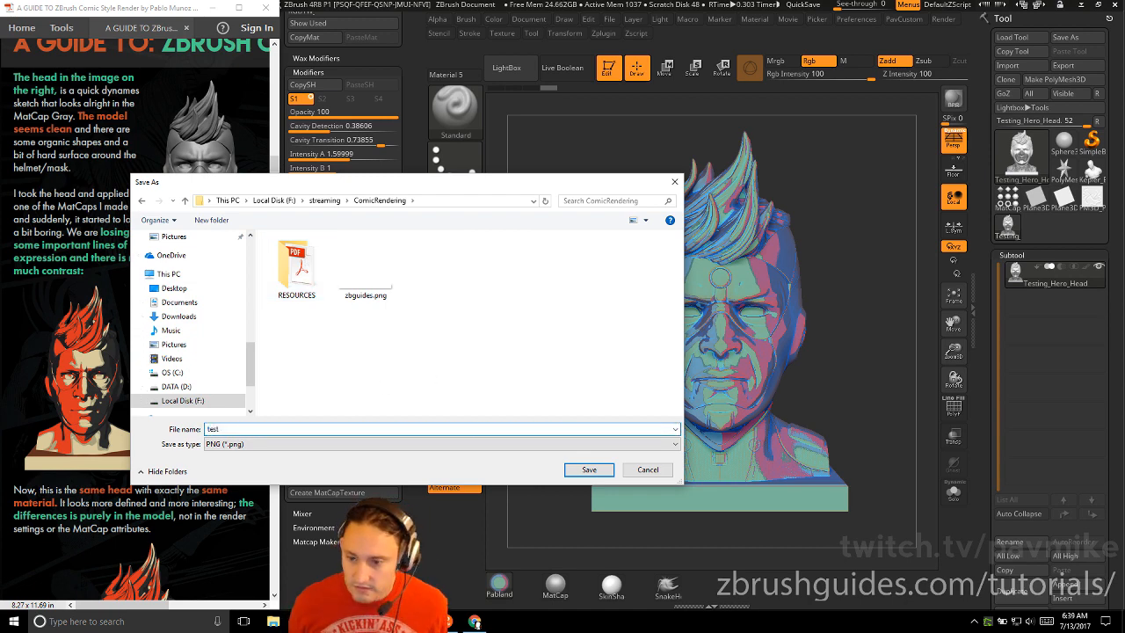
click(390, 443)
click(501, 471)
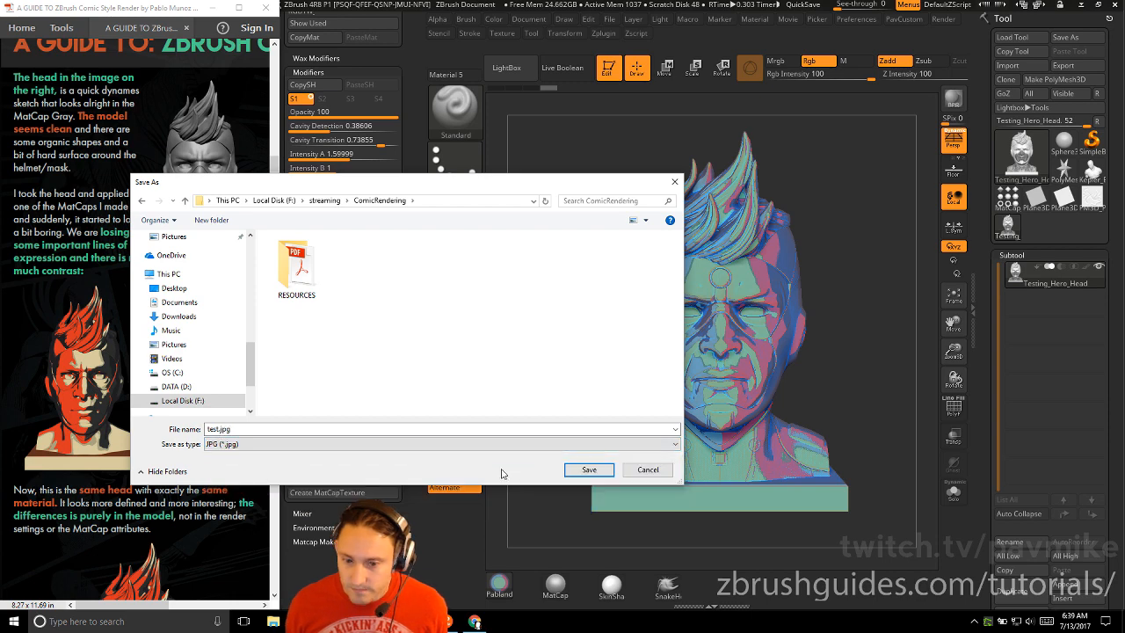
click(589, 469)
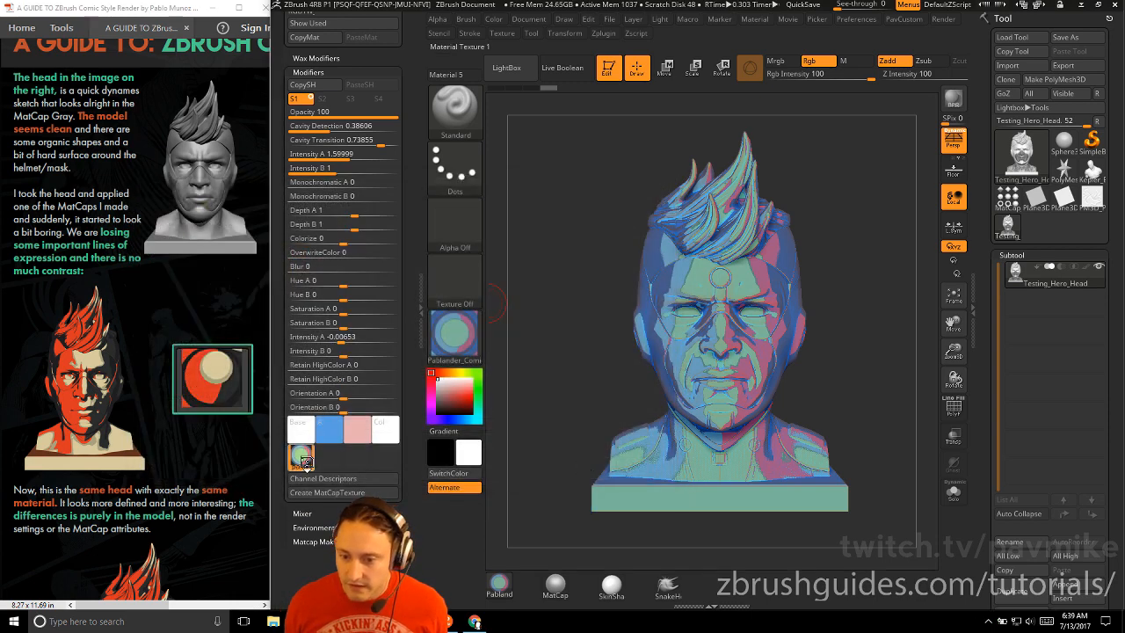
Import the test image from the ComicRendering folder as the texture of the current MatCap material.
click(301, 457)
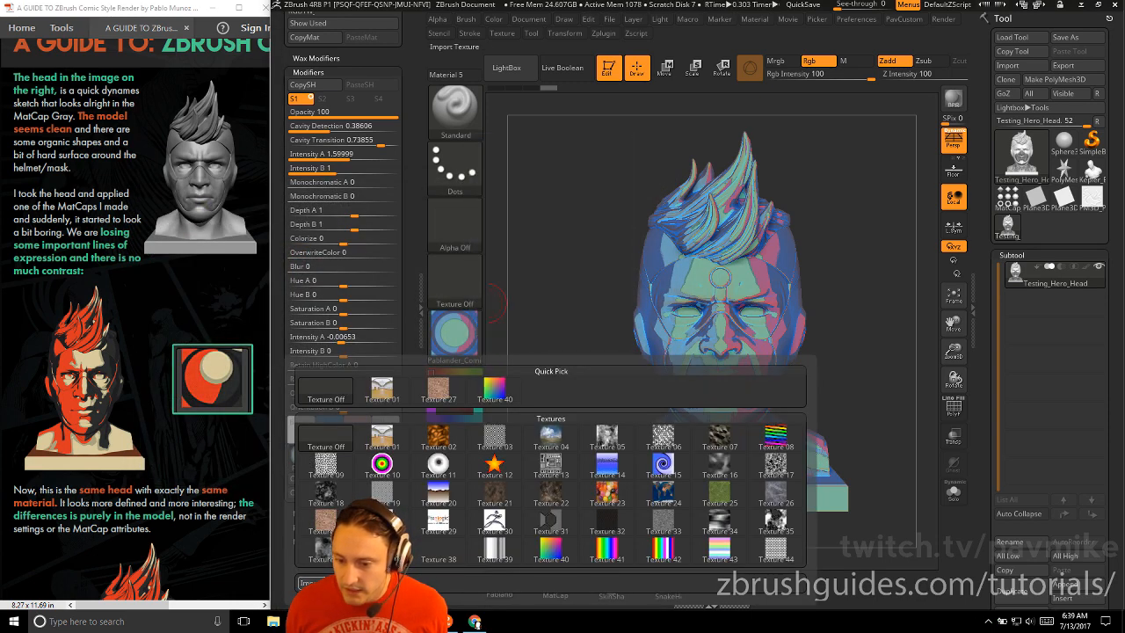
click(308, 582)
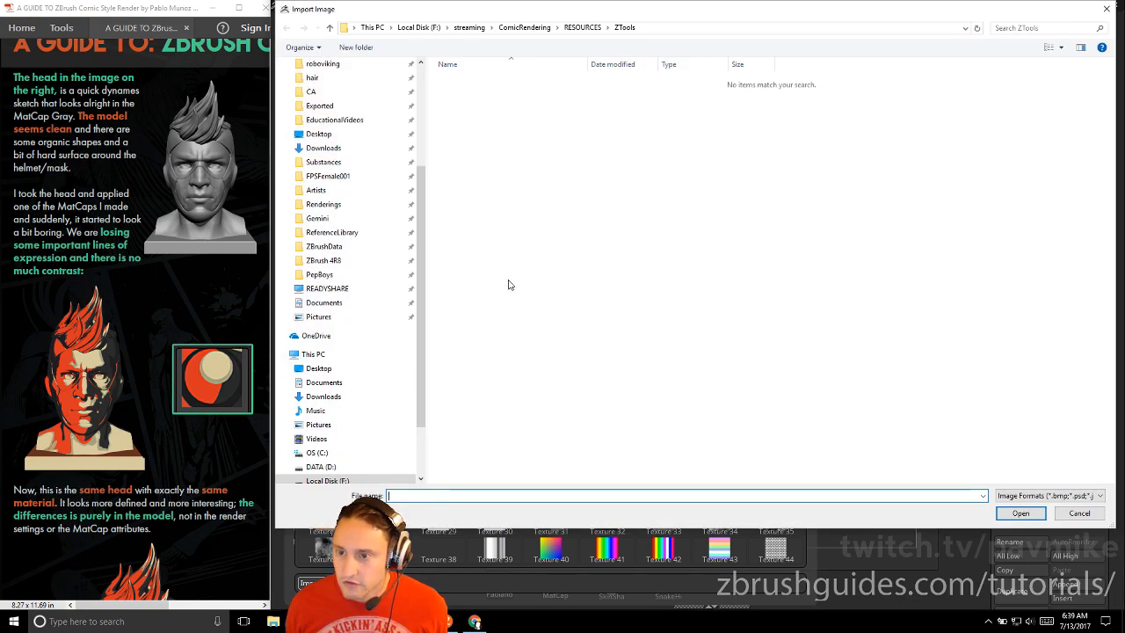
click(526, 28)
double_click(538, 95)
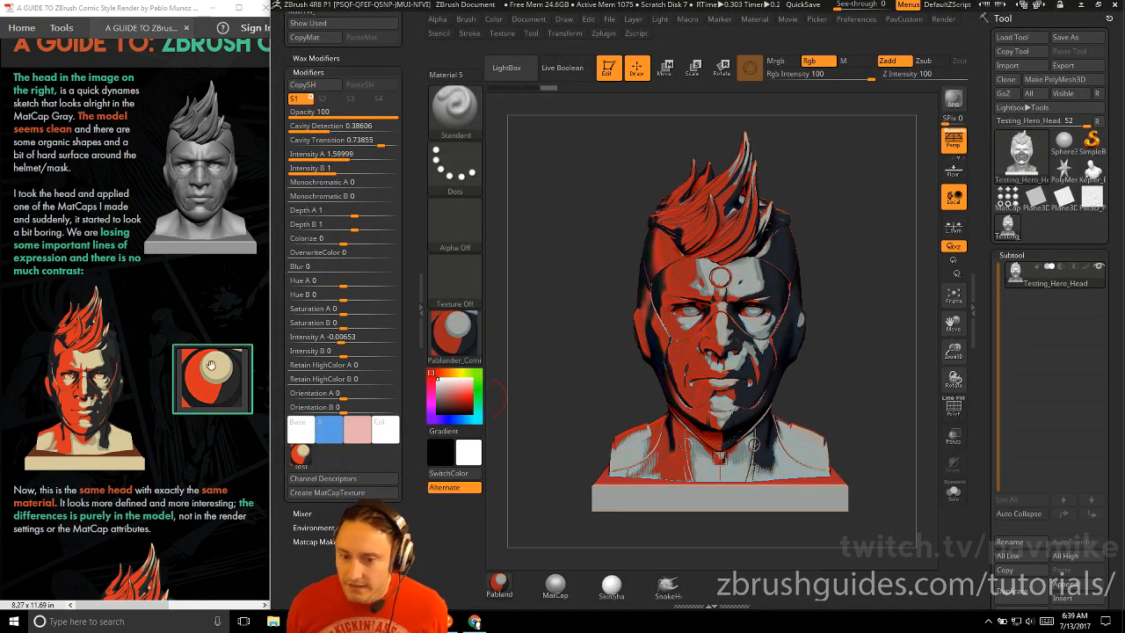
mouse_move(822, 279)
mouse_down()
mouse_move(868, 264)
mouse_move(888, 334)
mouse_move(822, 263)
mouse_move(892, 259)
mouse_move(838, 279)
mouse_up()
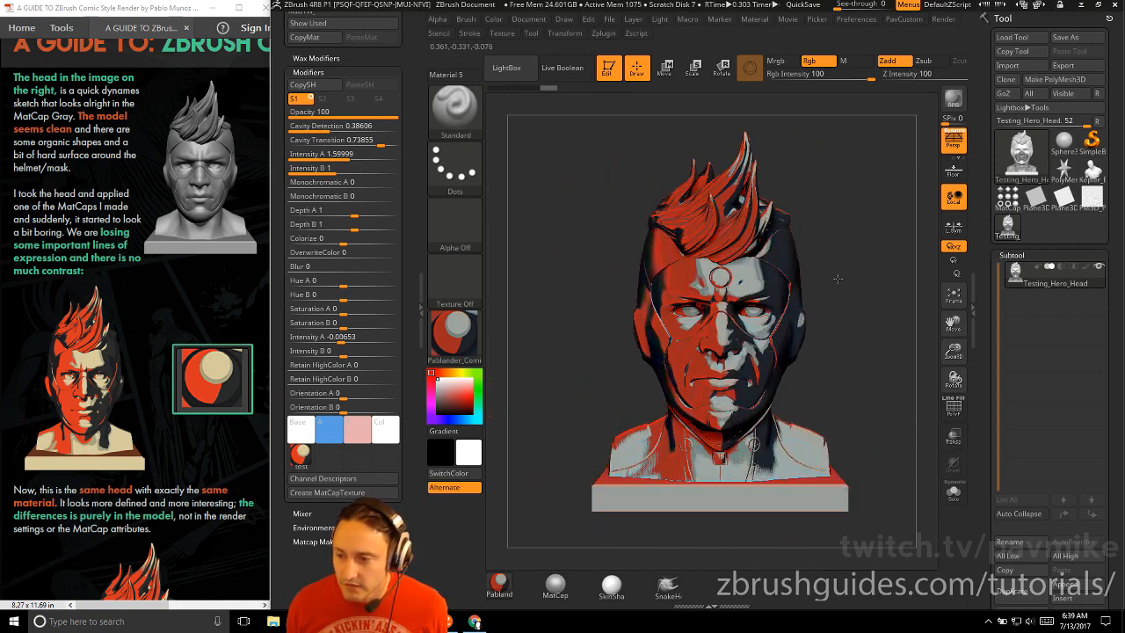
Review the guide's comparison of the two shaded heads and apply BasicMaterial to the hero head.
scroll(180, 263, down, 3)
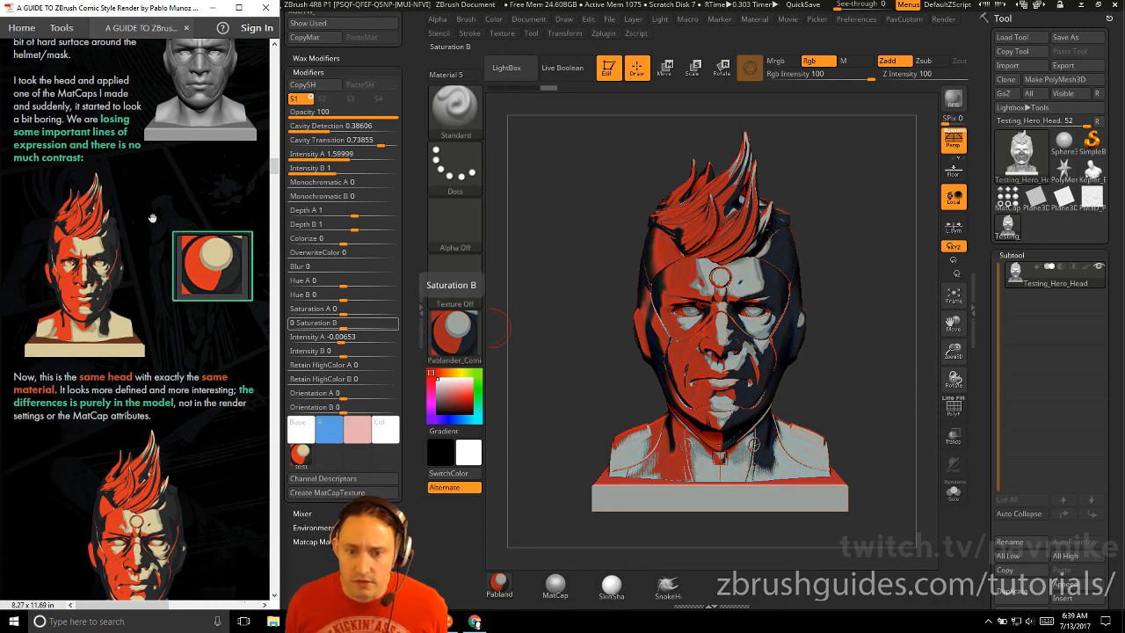
scroll(180, 326, down, 3)
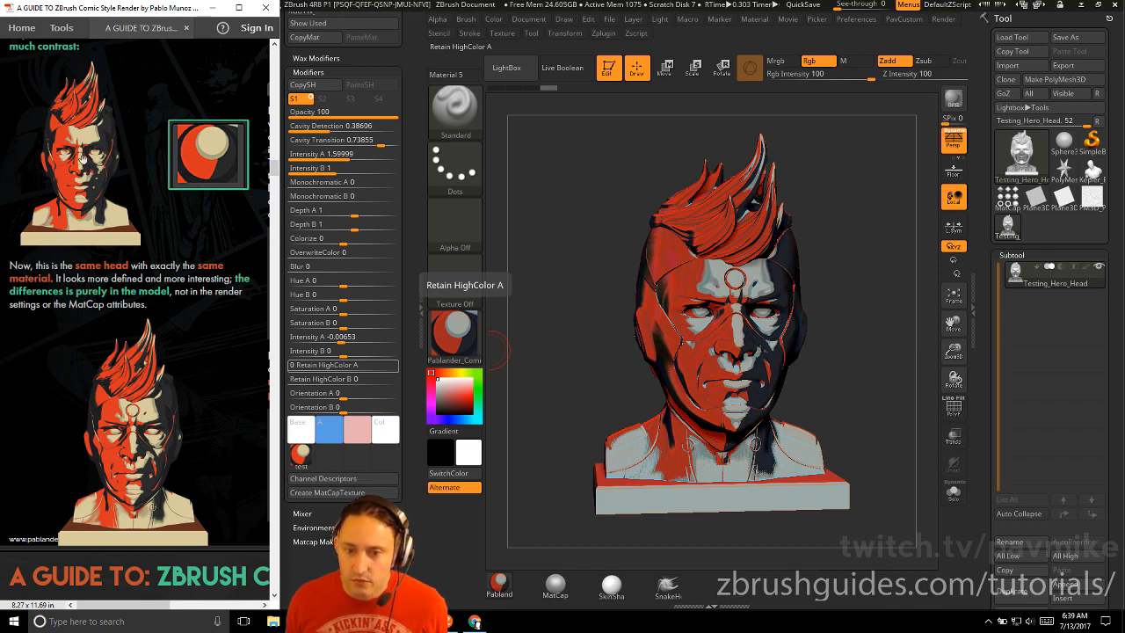
drag(596, 341, 594, 339)
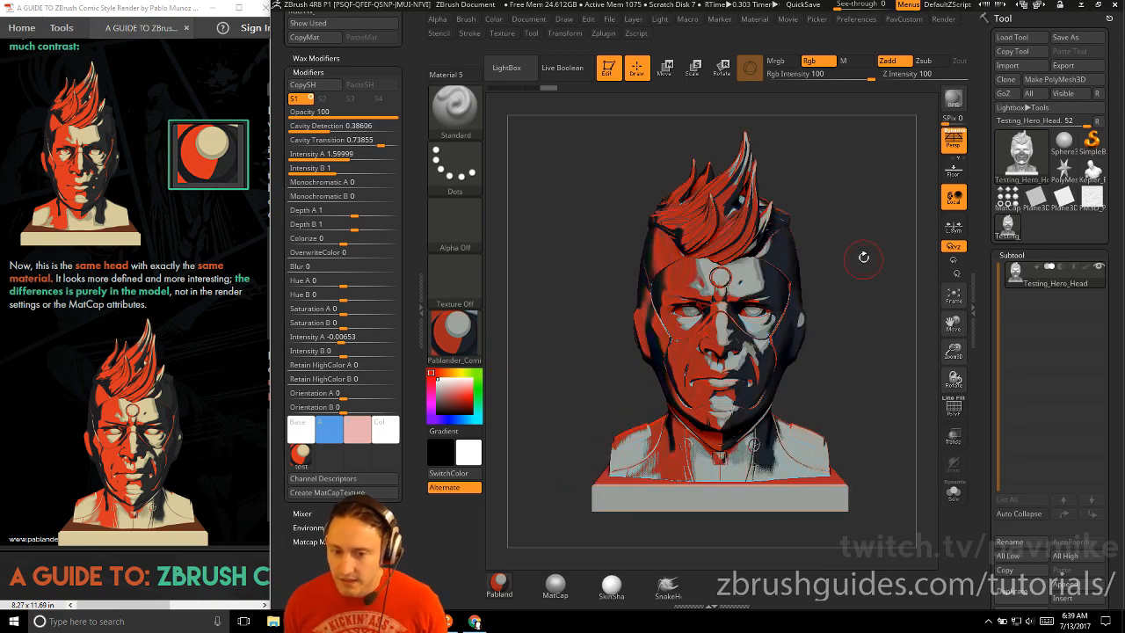
drag(864, 256, 883, 323)
click(454, 329)
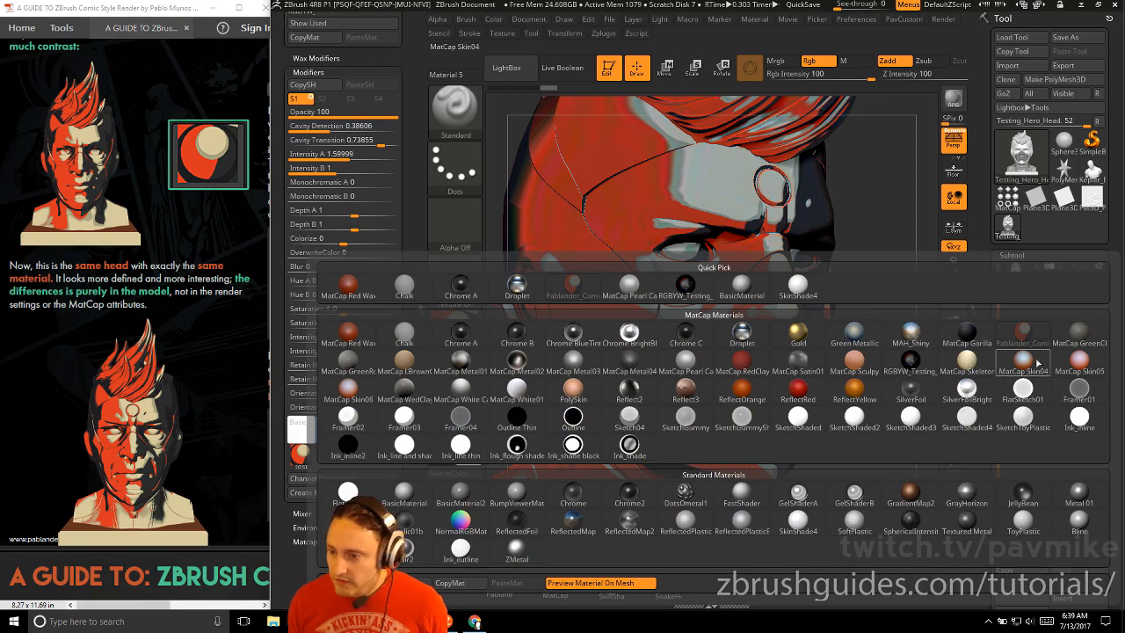
click(741, 286)
Add a new sculpting layer to the hero head.
mouse_move(888, 327)
mouse_down()
mouse_move(867, 334)
mouse_move(883, 331)
mouse_up()
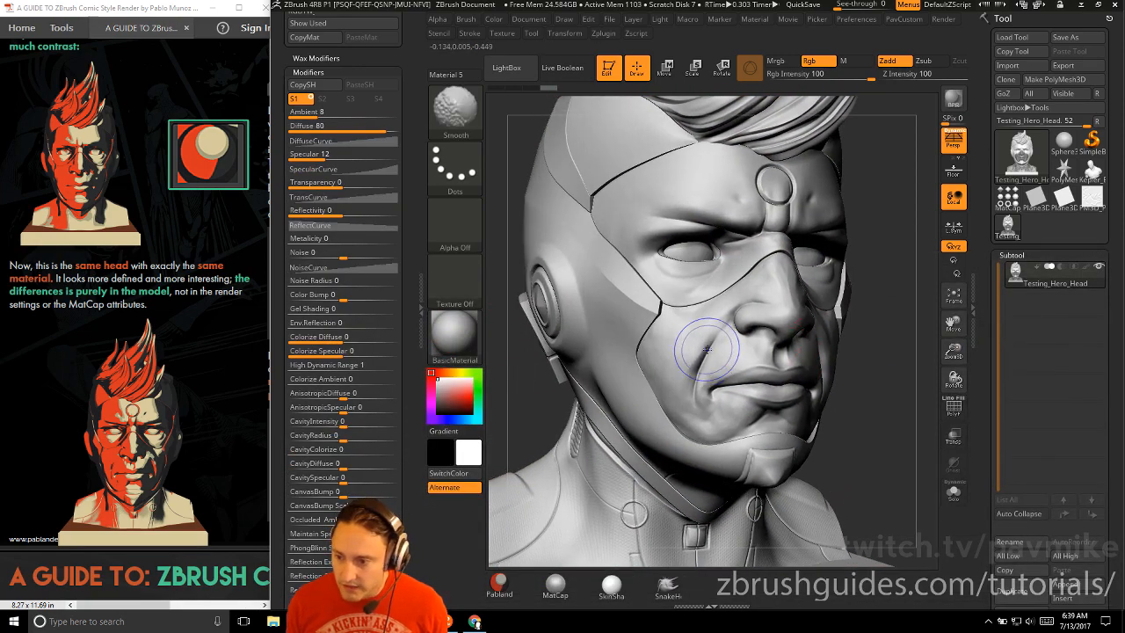
drag(909, 368, 913, 412)
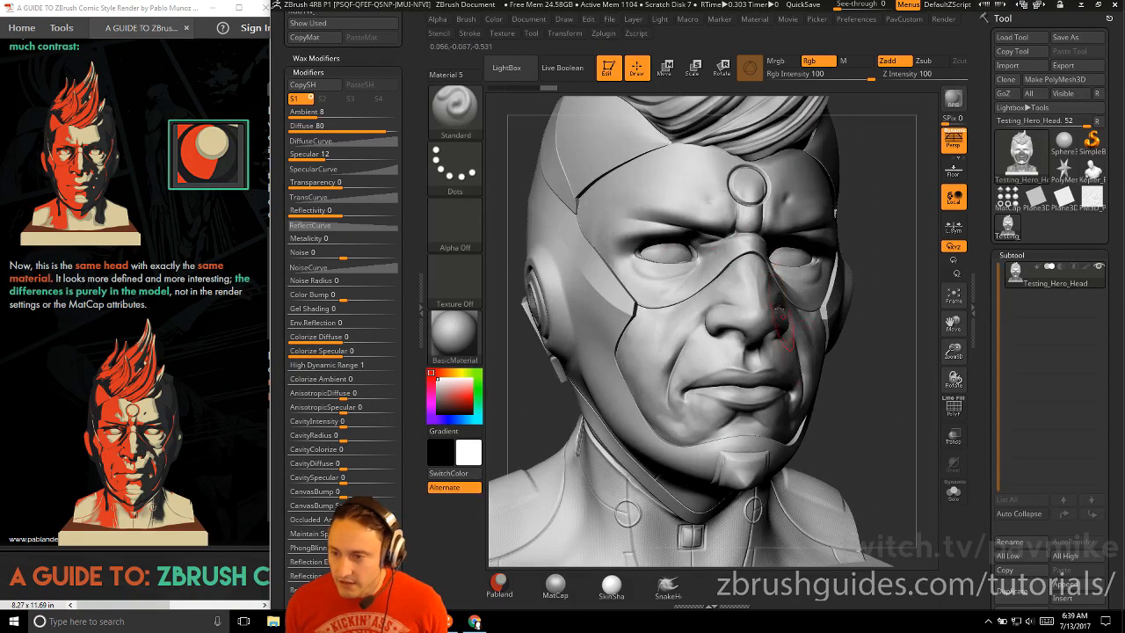
drag(898, 222, 893, 260)
scroll(1010, 388, down, 10)
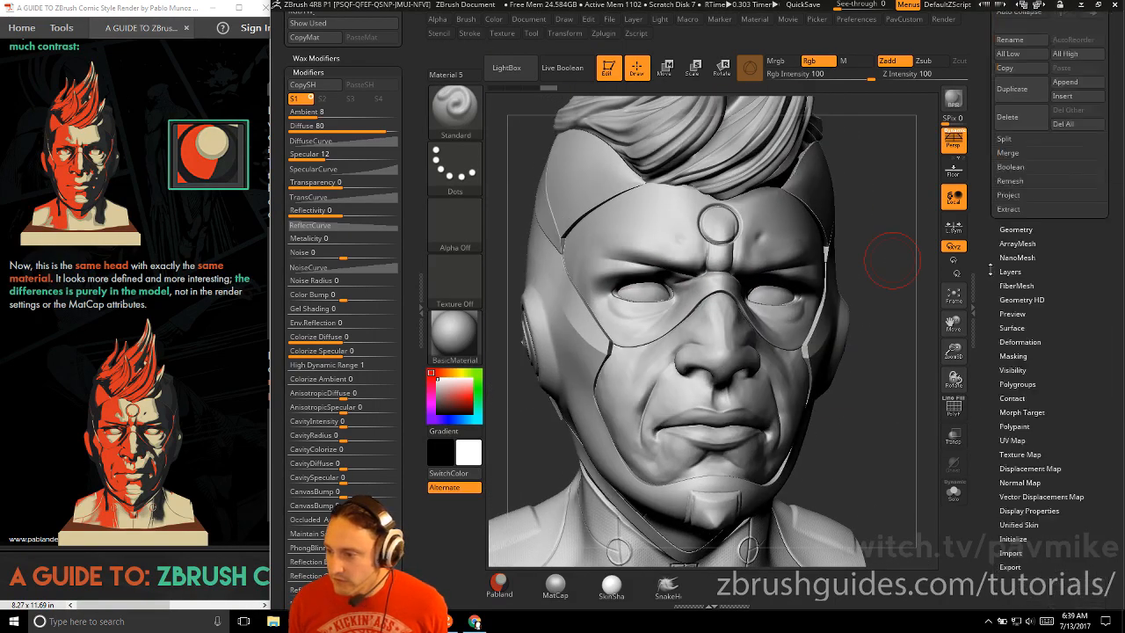
click(1010, 201)
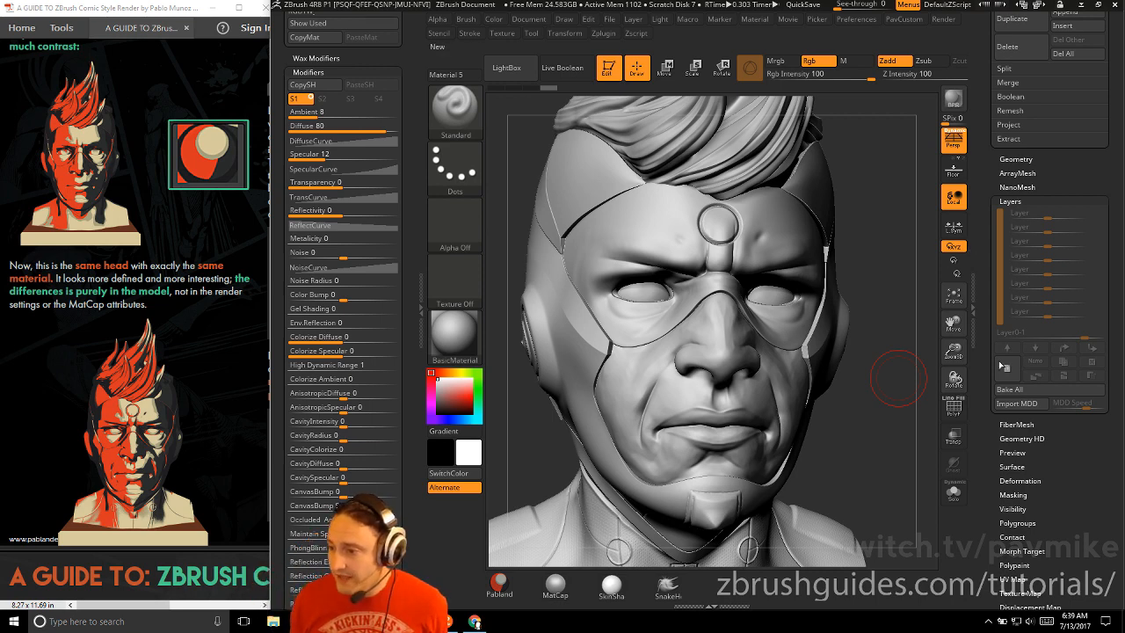
drag(869, 320, 934, 320)
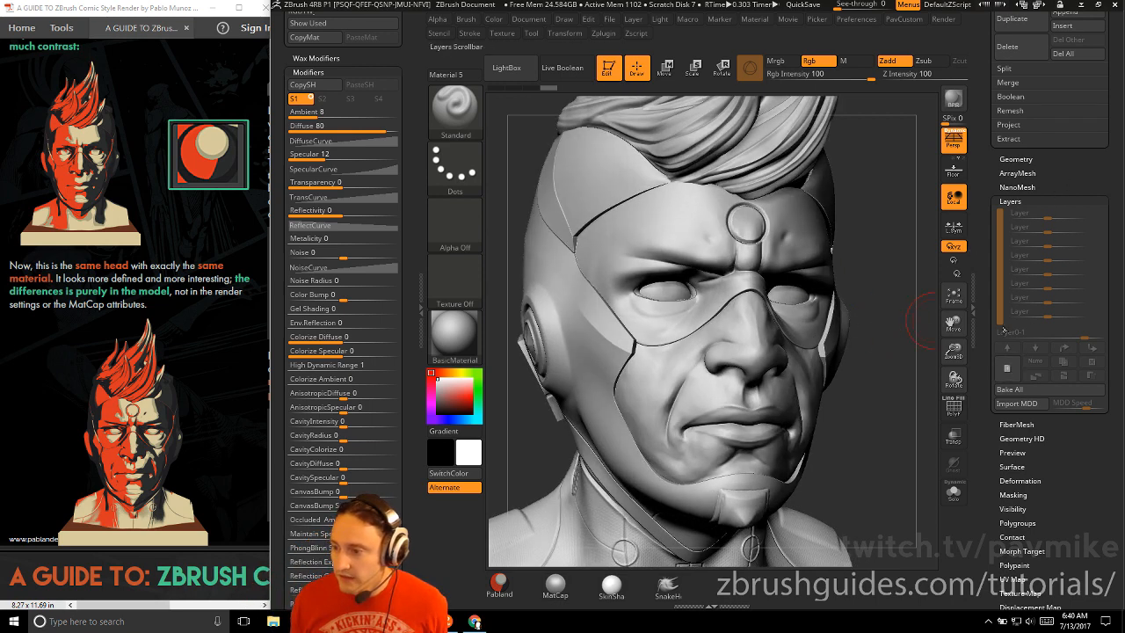
click(1019, 378)
drag(891, 370, 891, 374)
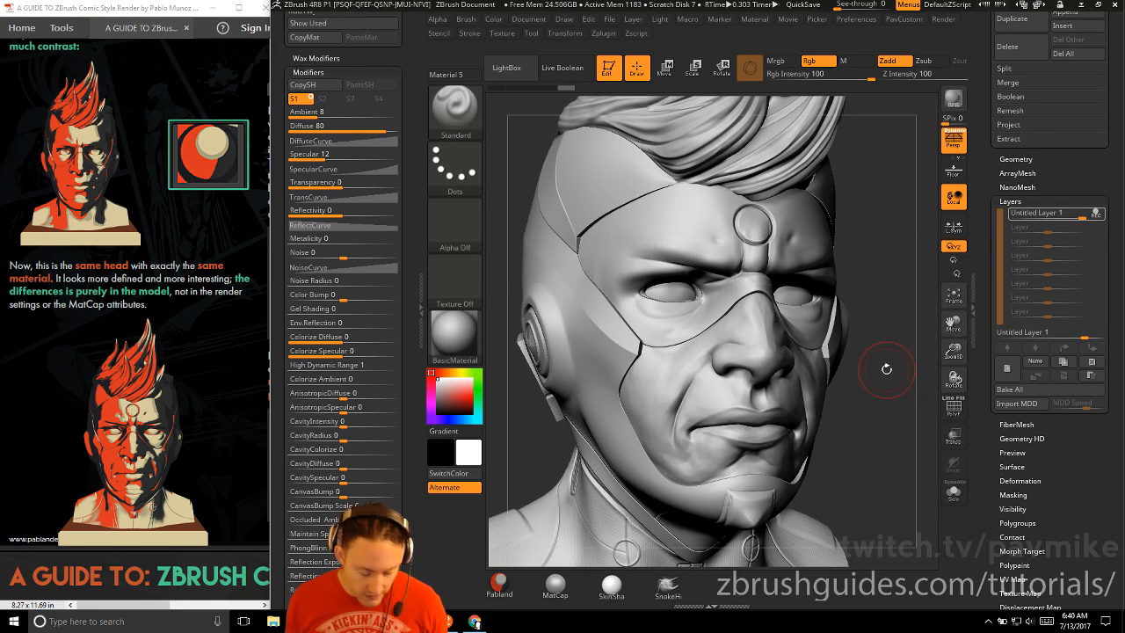
Try a Clay brush stroke on the cheek fold beside the mouth and undo it.
key(b)
key(c)
key(l)
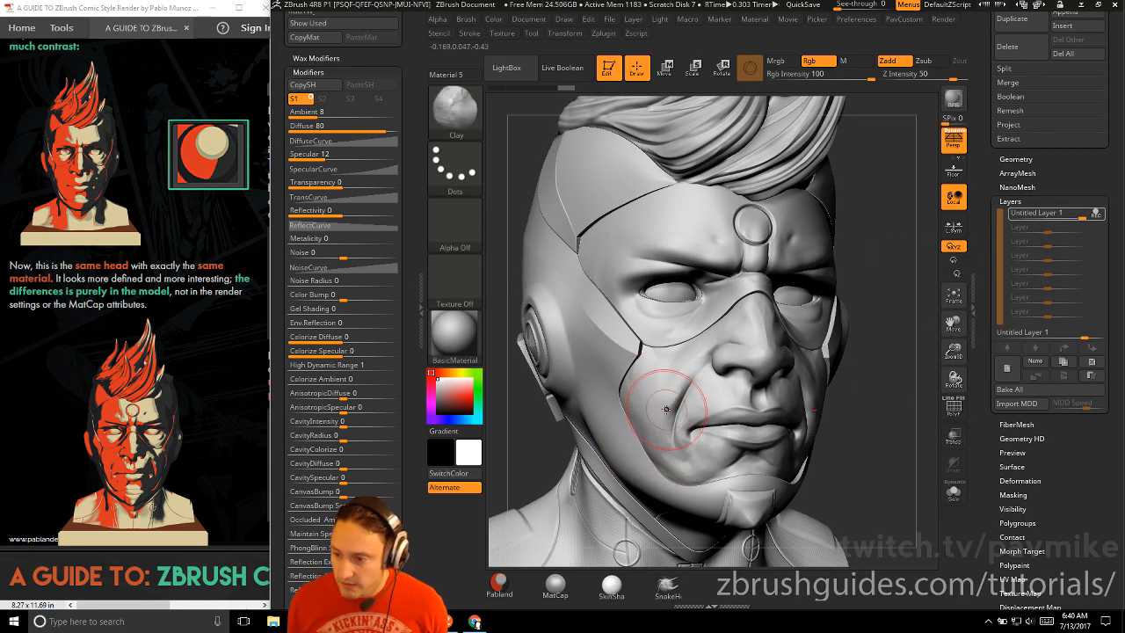
mouse_move(665, 410)
mouse_down()
mouse_move(669, 438)
mouse_move(684, 395)
mouse_up()
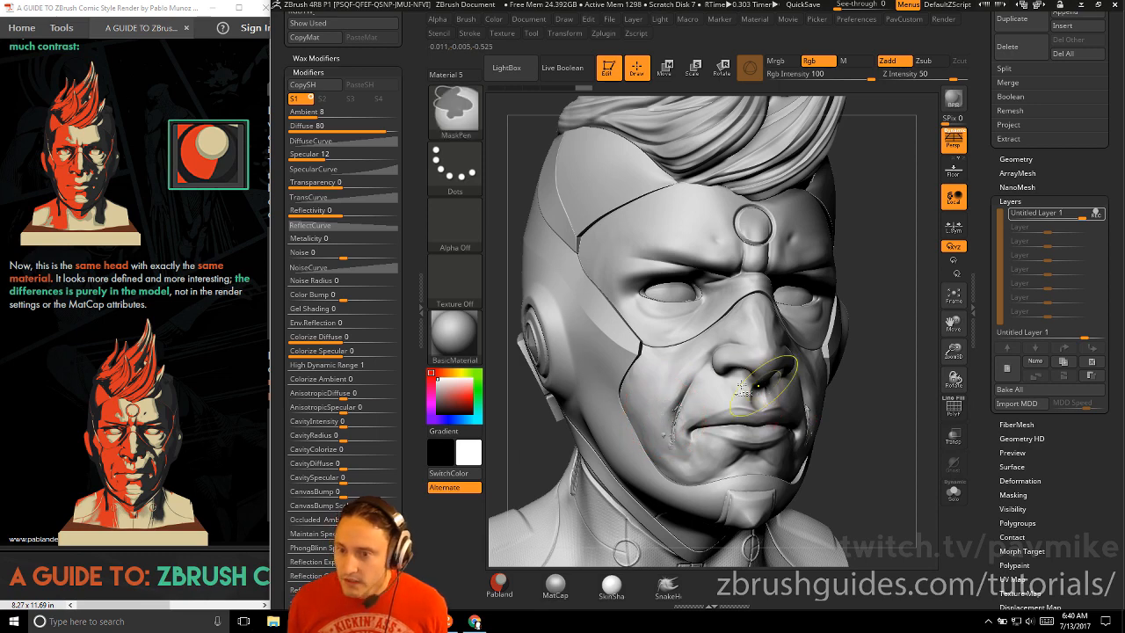
key(ctrl+z)
Display the hidden selection mask on the head and clear it from the lower face.
drag(886, 413, 888, 392)
drag(992, 439, 992, 363)
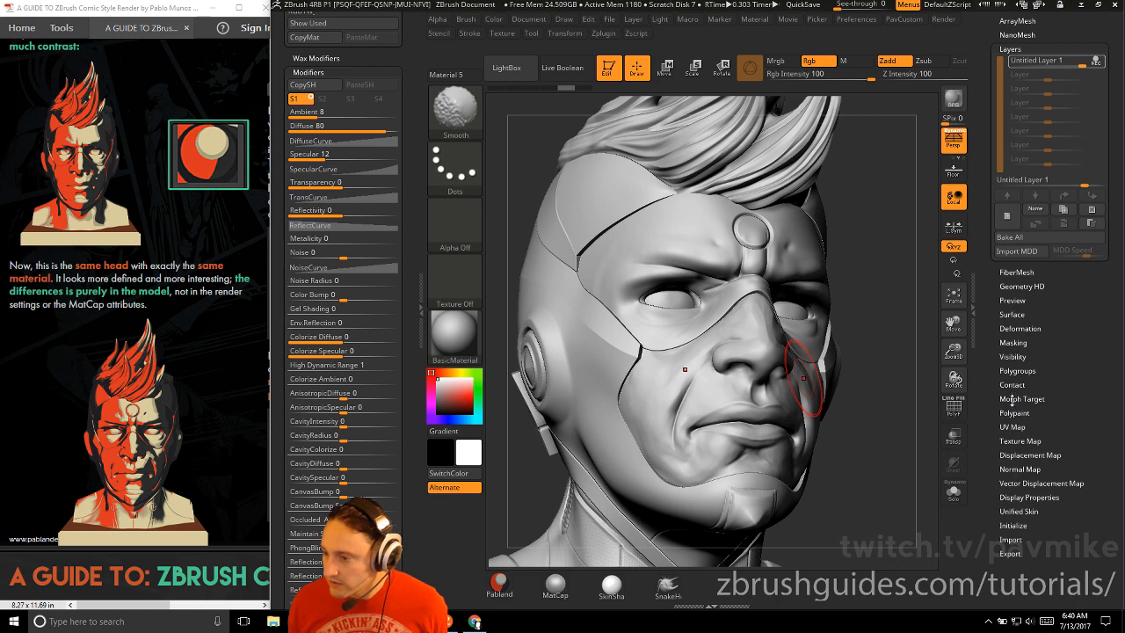
click(1022, 399)
click(1023, 400)
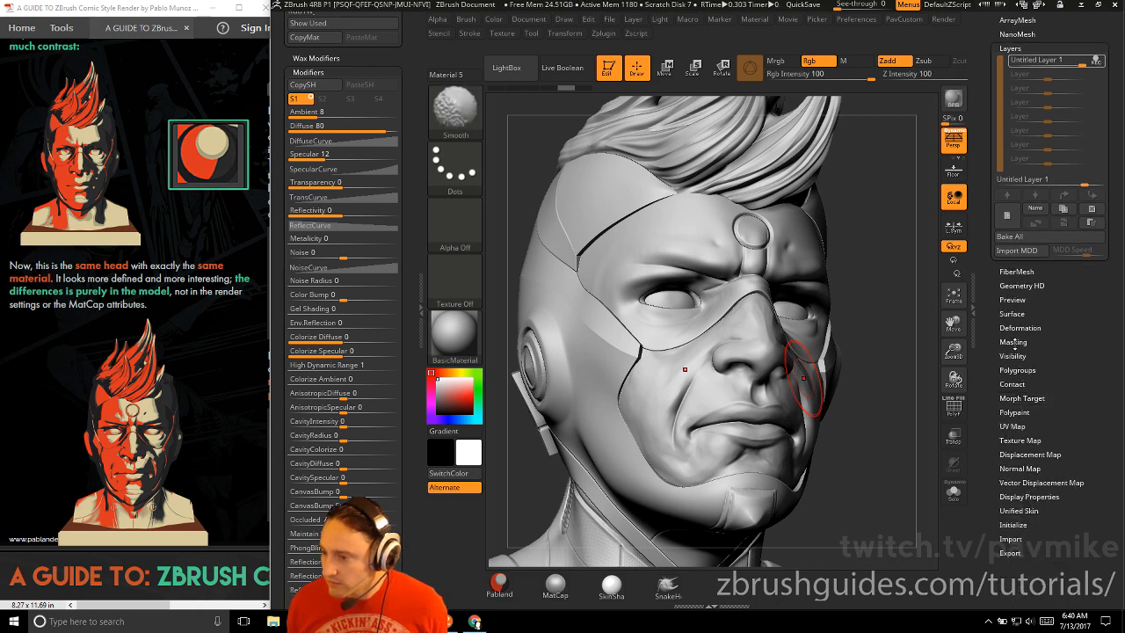
click(1013, 342)
click(1019, 357)
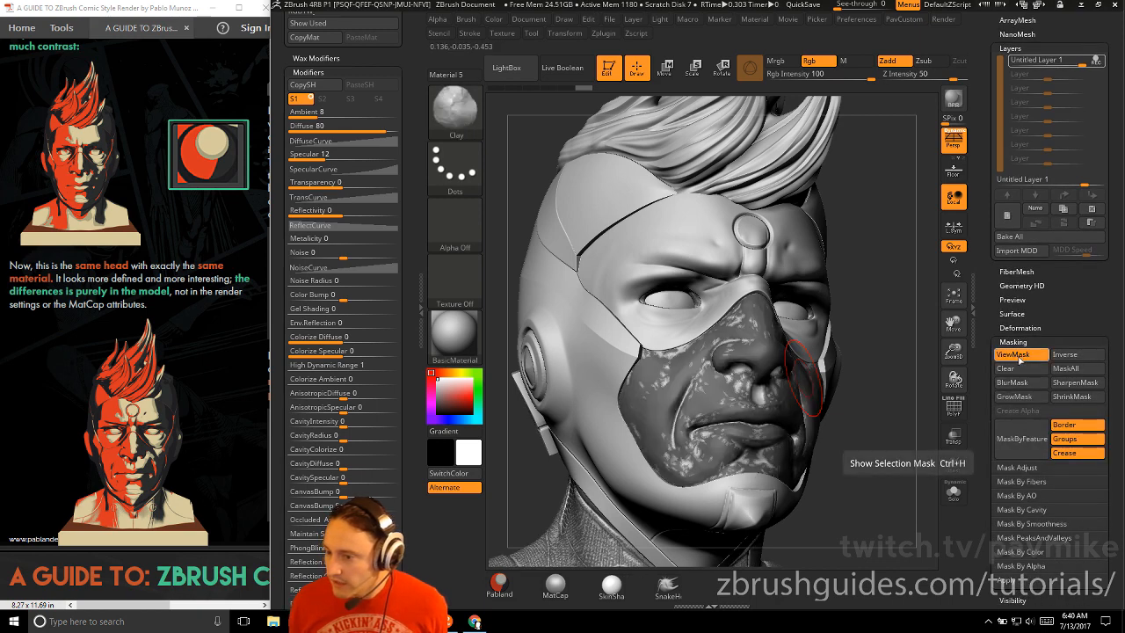
click(1018, 360)
click(1017, 359)
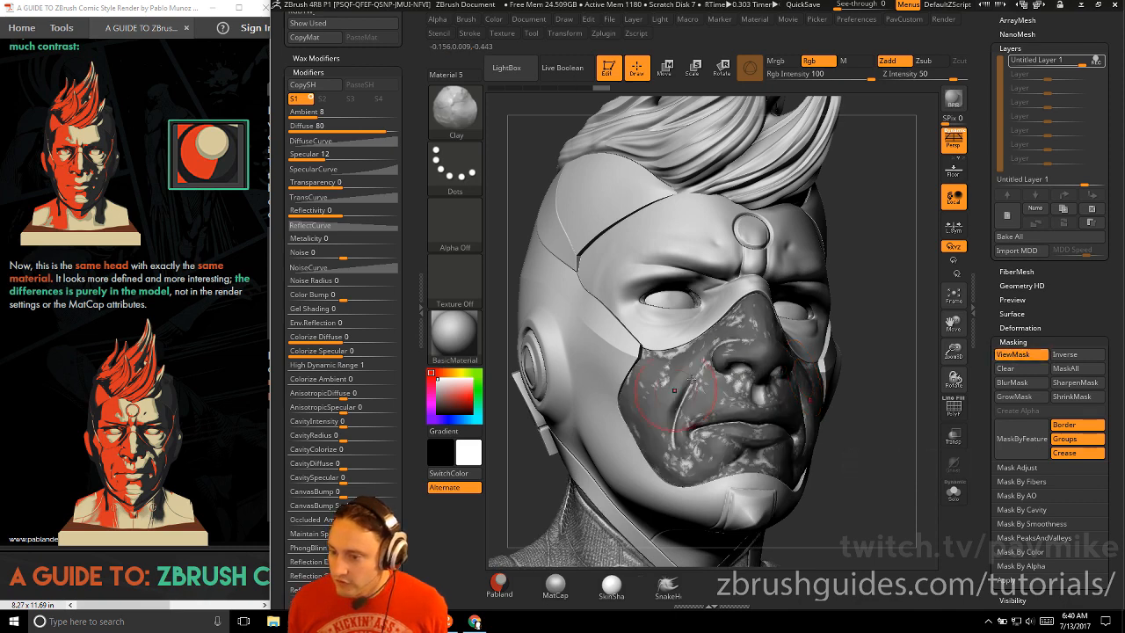
drag(854, 405, 897, 384)
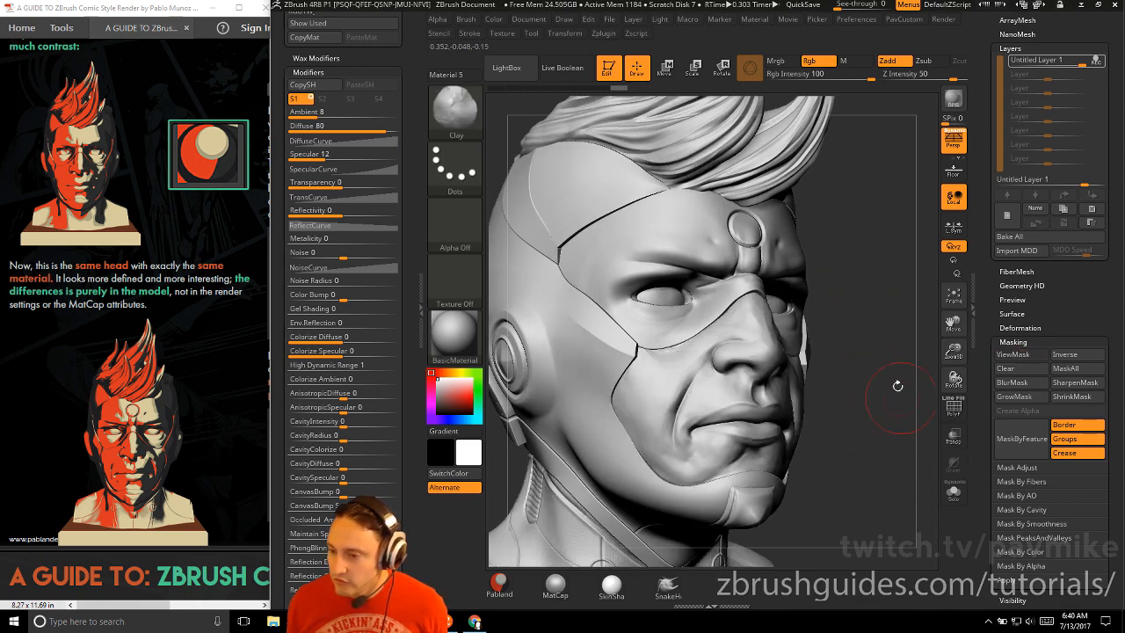
click(1013, 341)
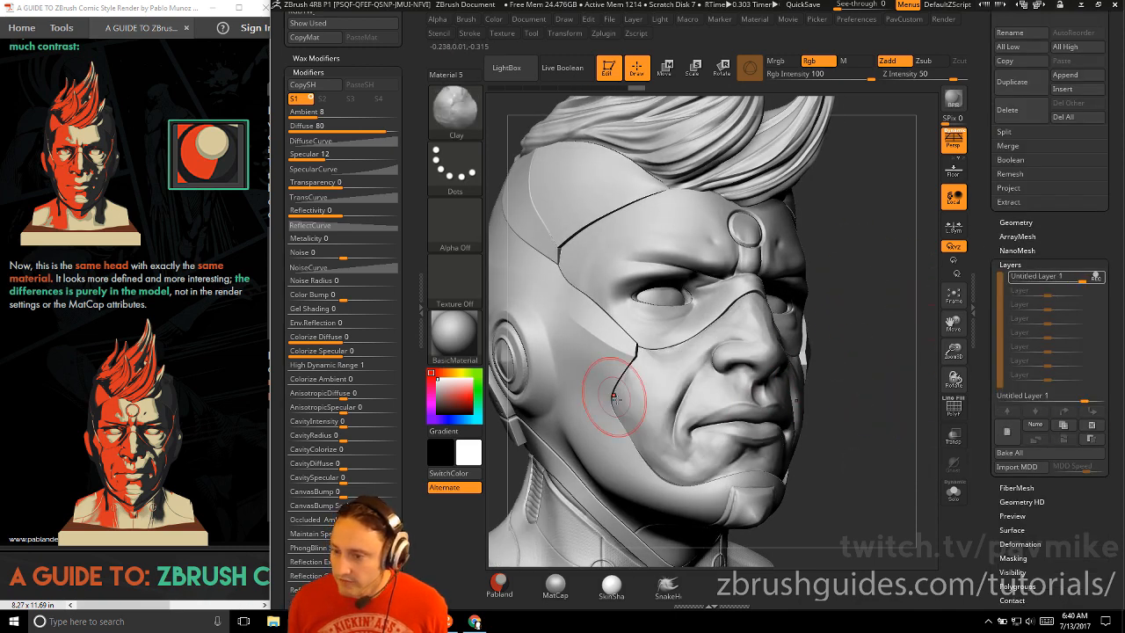
Sculpt the cheek fold and the area beside the nose with the Clay brush on the new layer.
mouse_move(664, 409)
mouse_down()
mouse_move(670, 439)
mouse_move(665, 409)
mouse_move(651, 416)
mouse_move(662, 411)
mouse_up()
drag(860, 344, 831, 355)
mouse_move(752, 362)
mouse_down()
mouse_move(720, 370)
mouse_move(731, 360)
mouse_up()
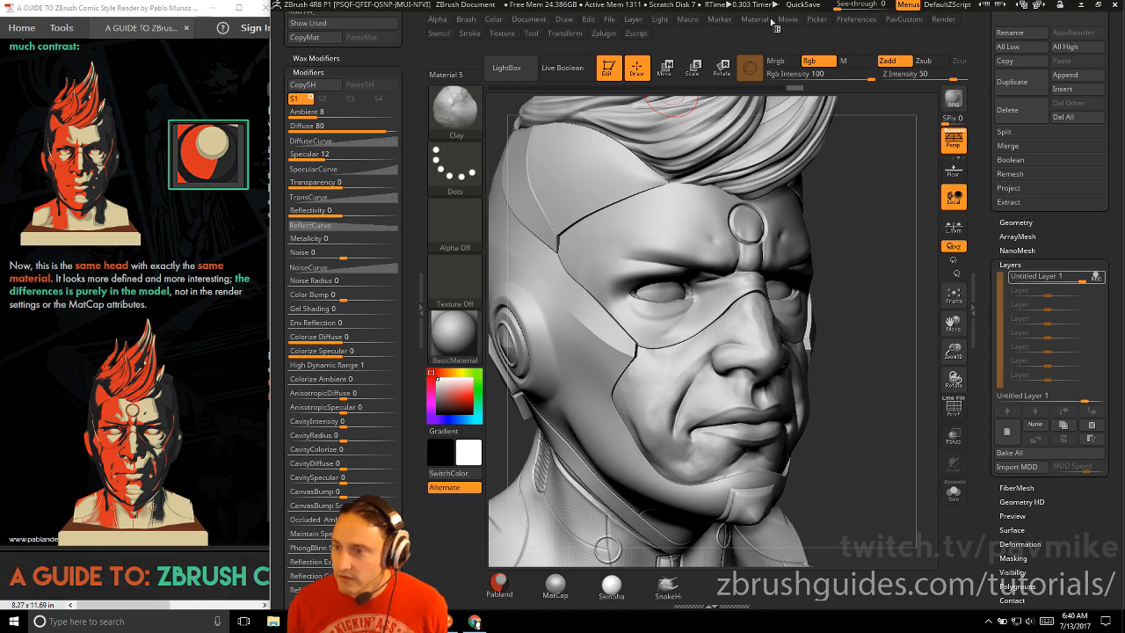
click(855, 18)
click(870, 302)
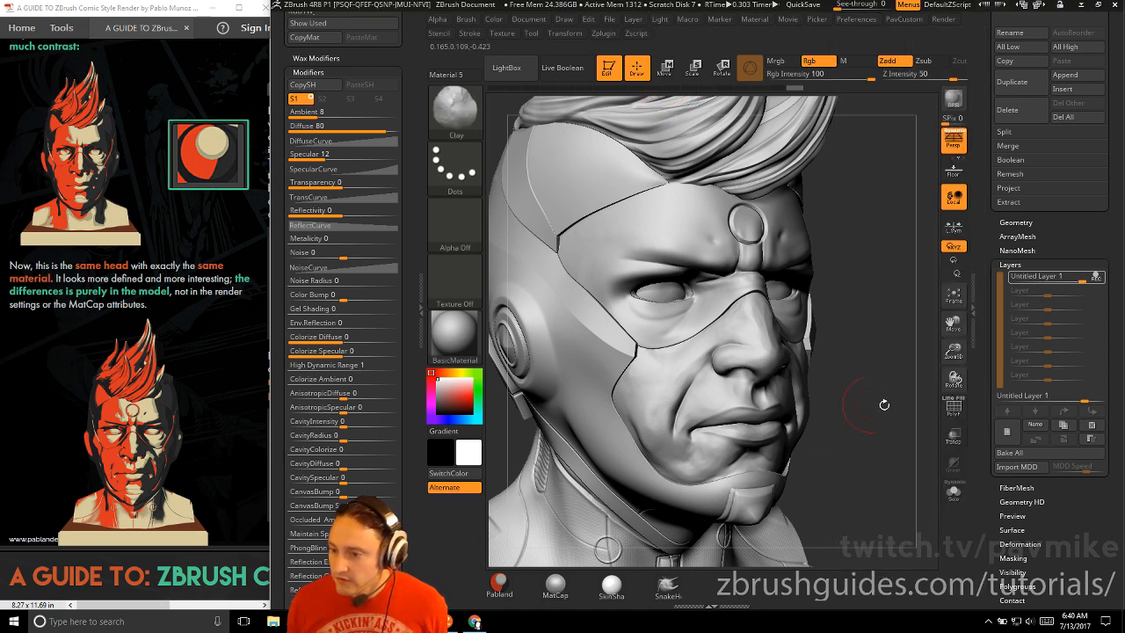
drag(884, 403, 867, 399)
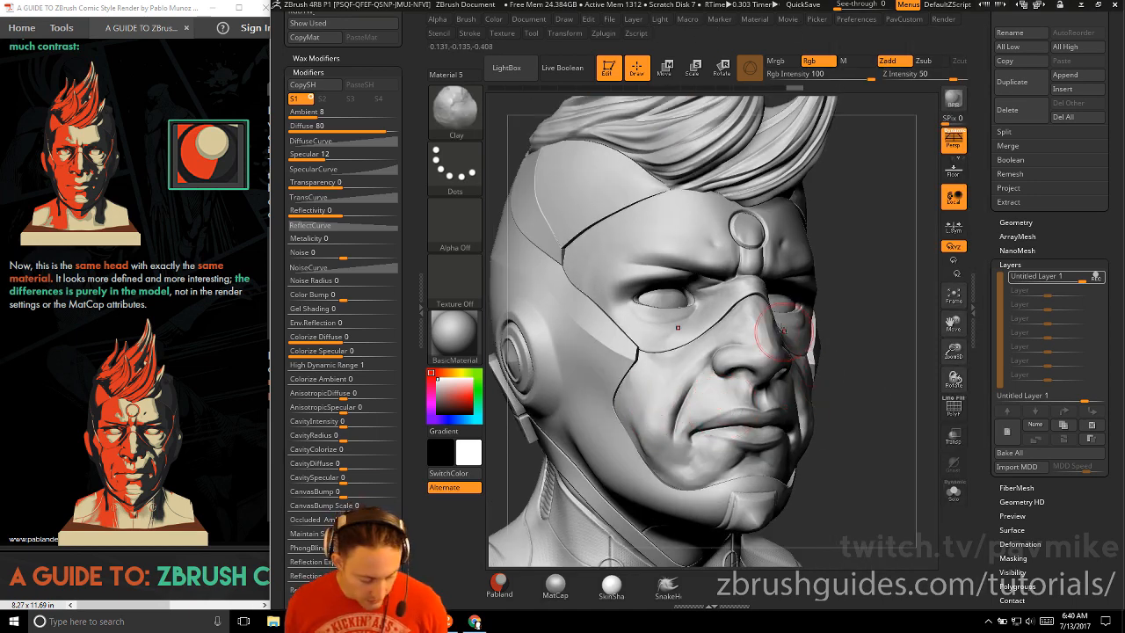
Try a DamStandard crease beside the corner of the mouth and undo it.
key(b)
key(d)
key(s)
drag(678, 419, 691, 450)
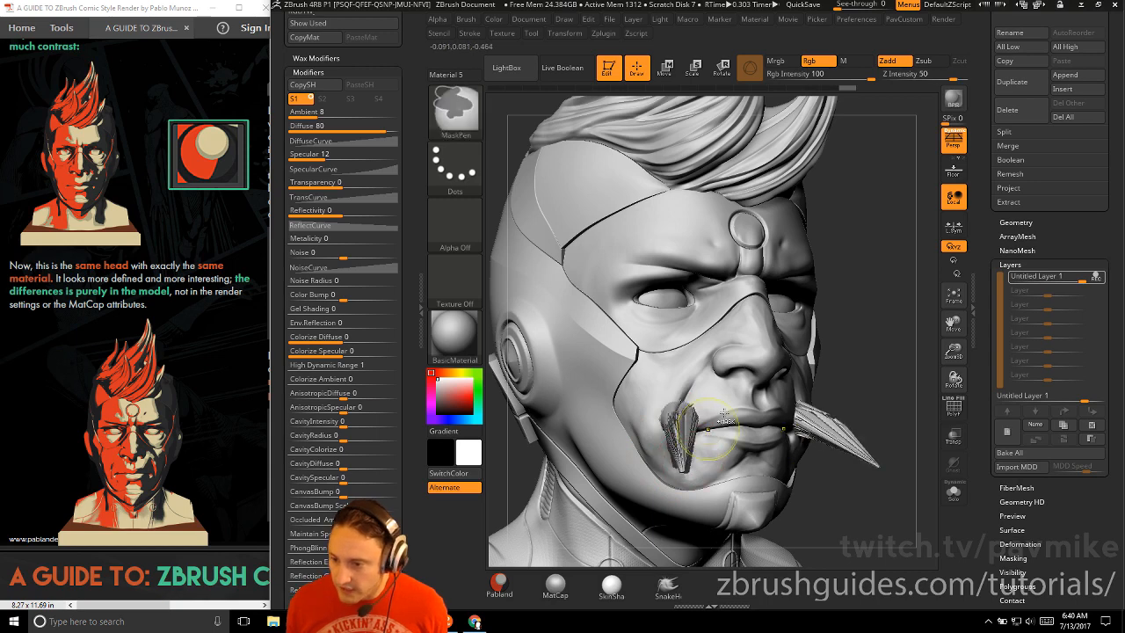
key(ctrl+z)
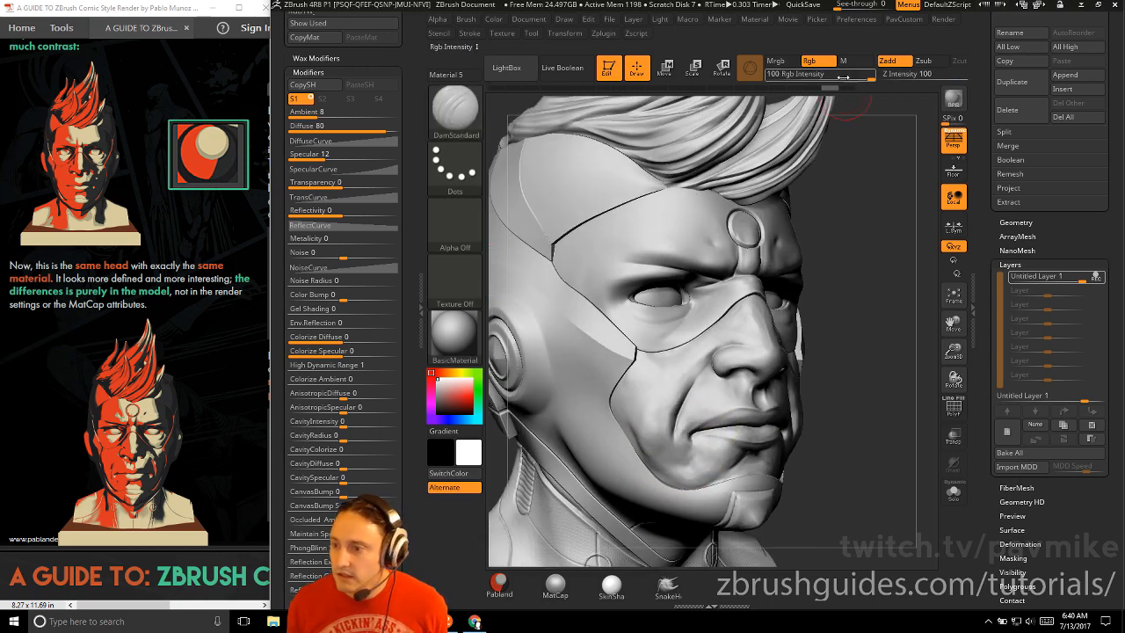
Turn off Rgb and reset all brushes to their defaults.
click(809, 60)
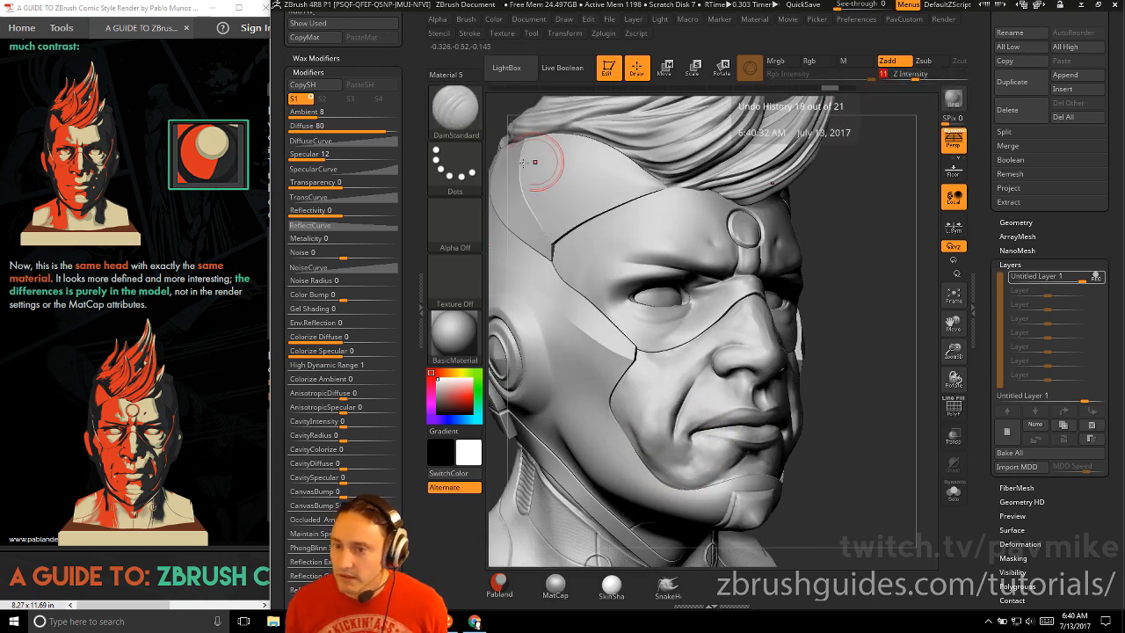
click(466, 19)
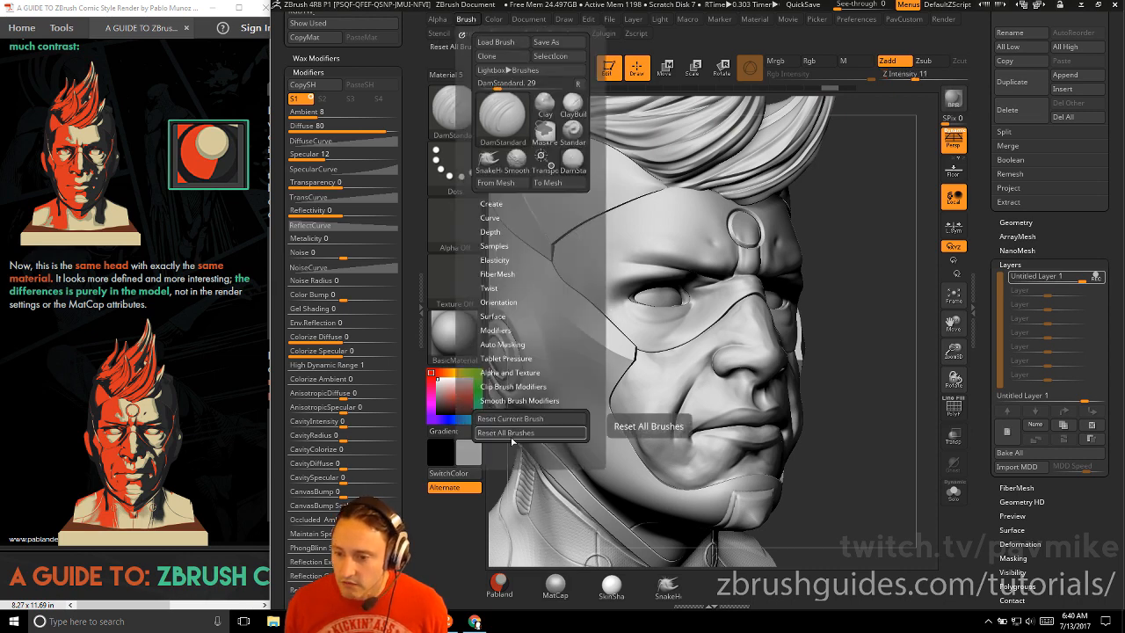
drag(880, 346, 835, 351)
Carve the cheek fold between the nostril and the mouth corner with the DamStandard brush.
key(b)
key(d)
key(s)
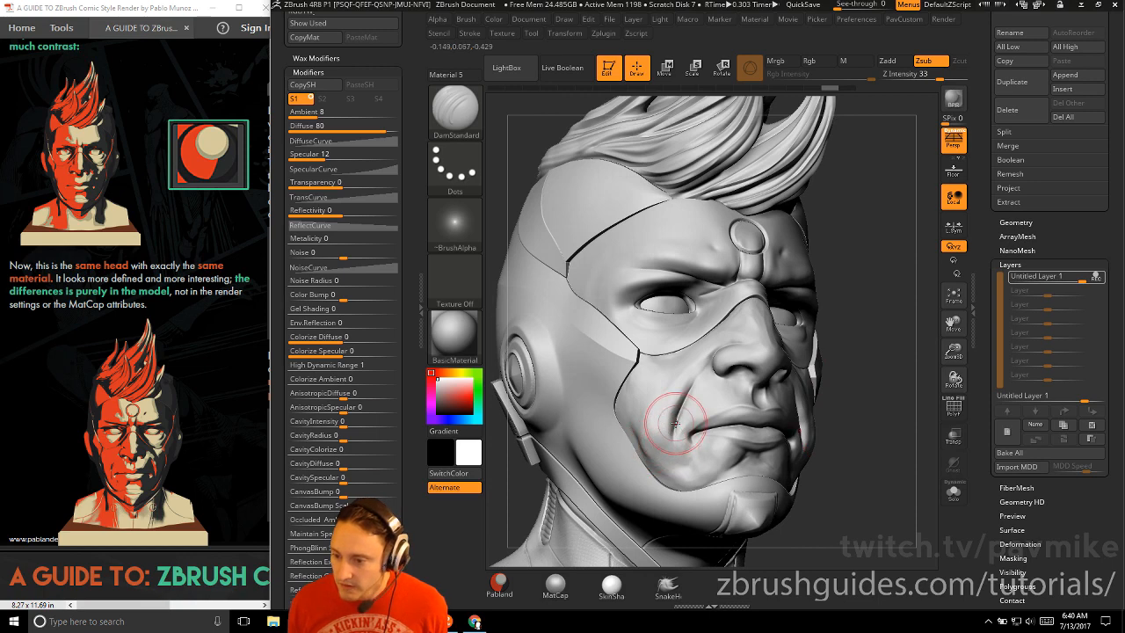
drag(670, 413, 680, 454)
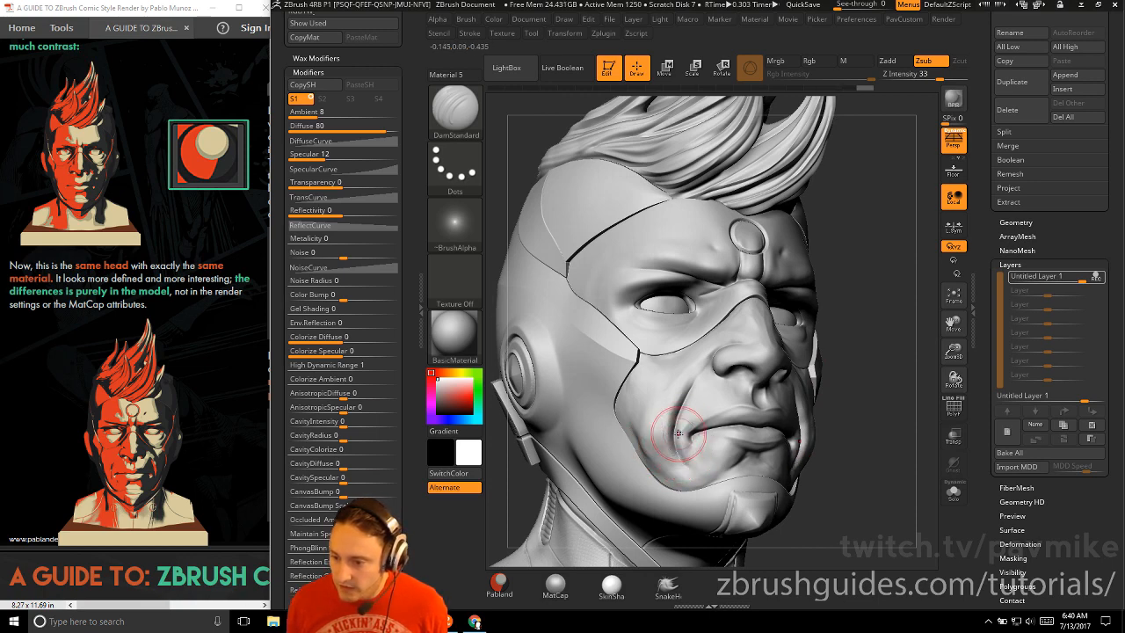
drag(854, 419, 830, 420)
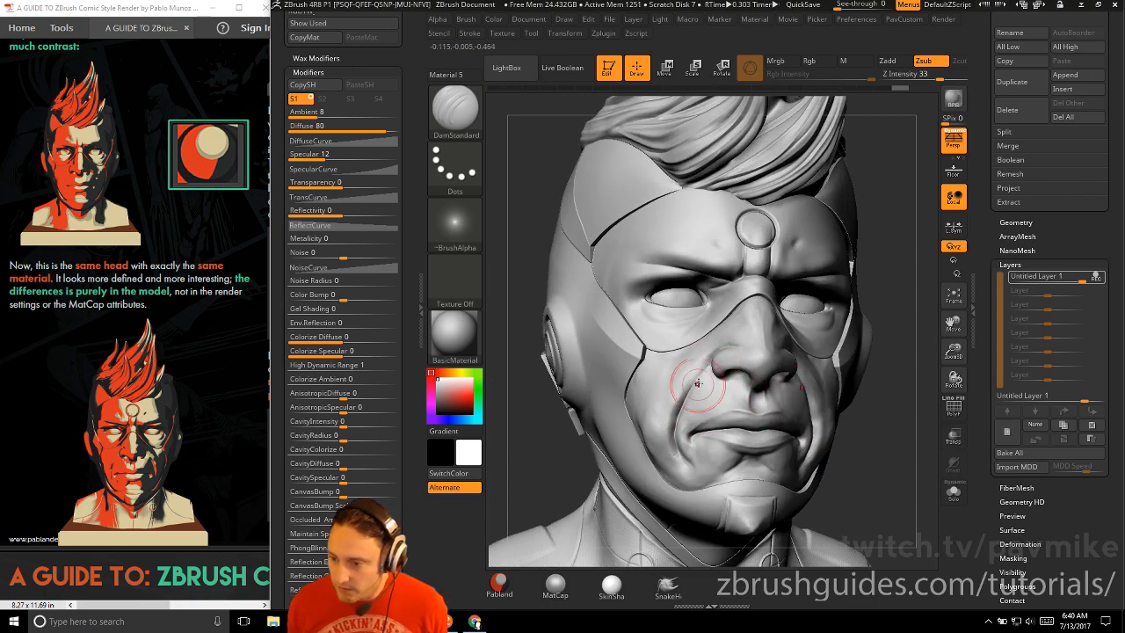
mouse_move(897, 411)
mouse_down()
mouse_move(922, 413)
mouse_move(850, 407)
mouse_move(820, 386)
mouse_move(670, 470)
mouse_move(678, 453)
mouse_up()
Reapply the Pablander comic MatCap material to the head to check the new folds.
click(457, 336)
click(1022, 332)
mouse_move(860, 373)
mouse_down()
mouse_move(927, 378)
mouse_move(826, 358)
mouse_move(882, 262)
mouse_move(868, 240)
mouse_move(872, 214)
mouse_move(858, 219)
mouse_up()
Carve expression creases above the brows with DamStandard and turn off Rgb for the smoothing brush.
drag(670, 271, 649, 262)
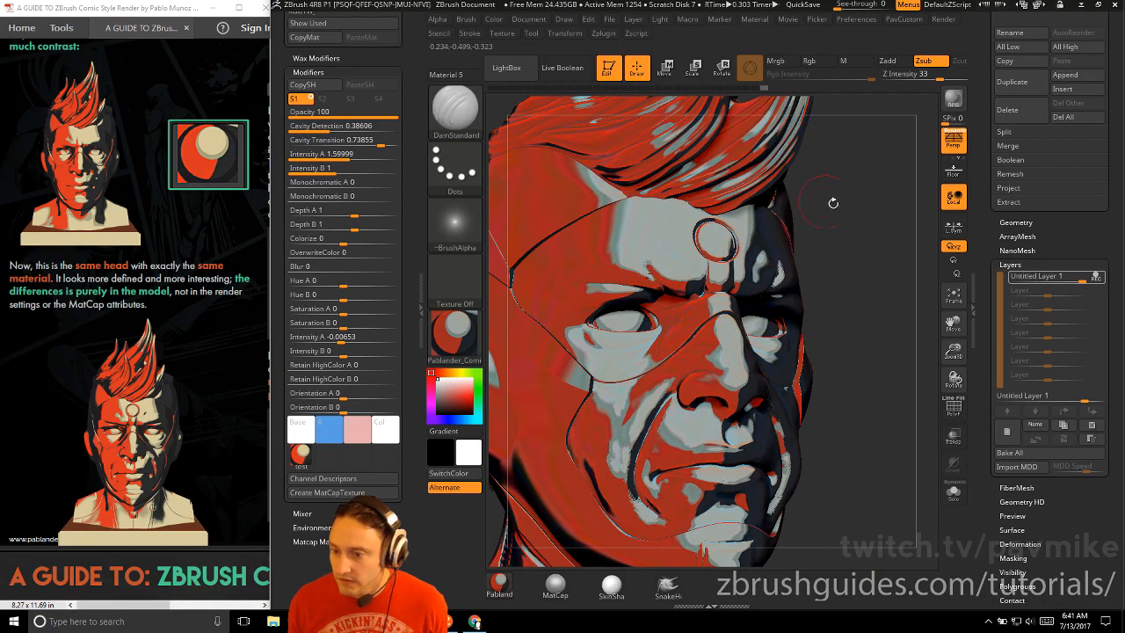
drag(840, 241, 833, 239)
mouse_move(659, 257)
mouse_down()
mouse_move(636, 271)
mouse_move(634, 249)
mouse_up()
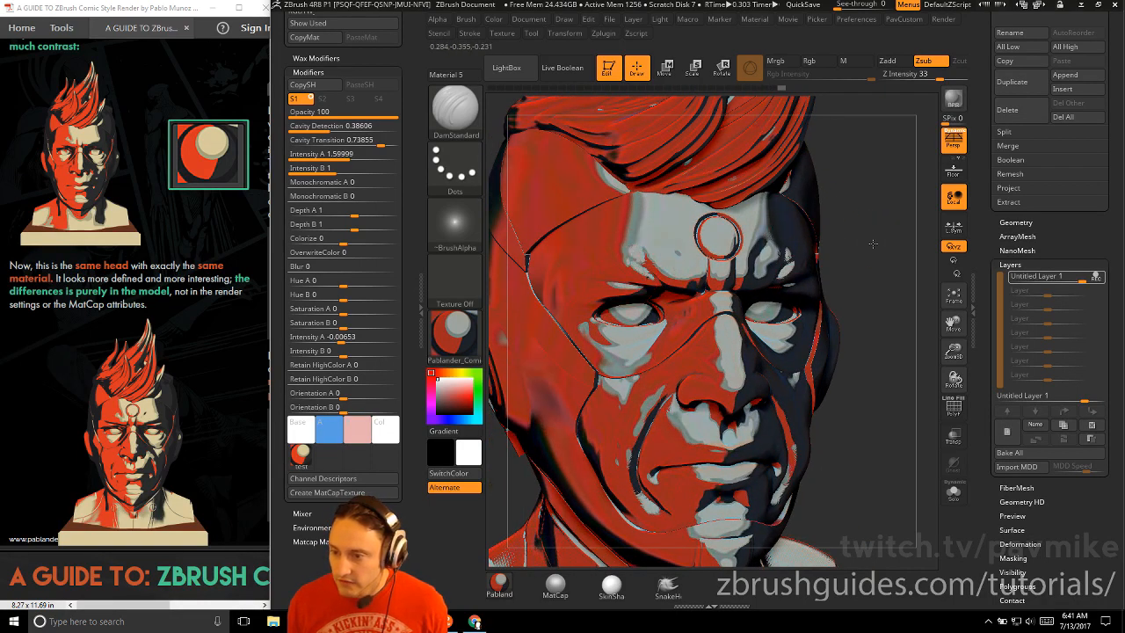
drag(877, 244, 826, 245)
key(shift)
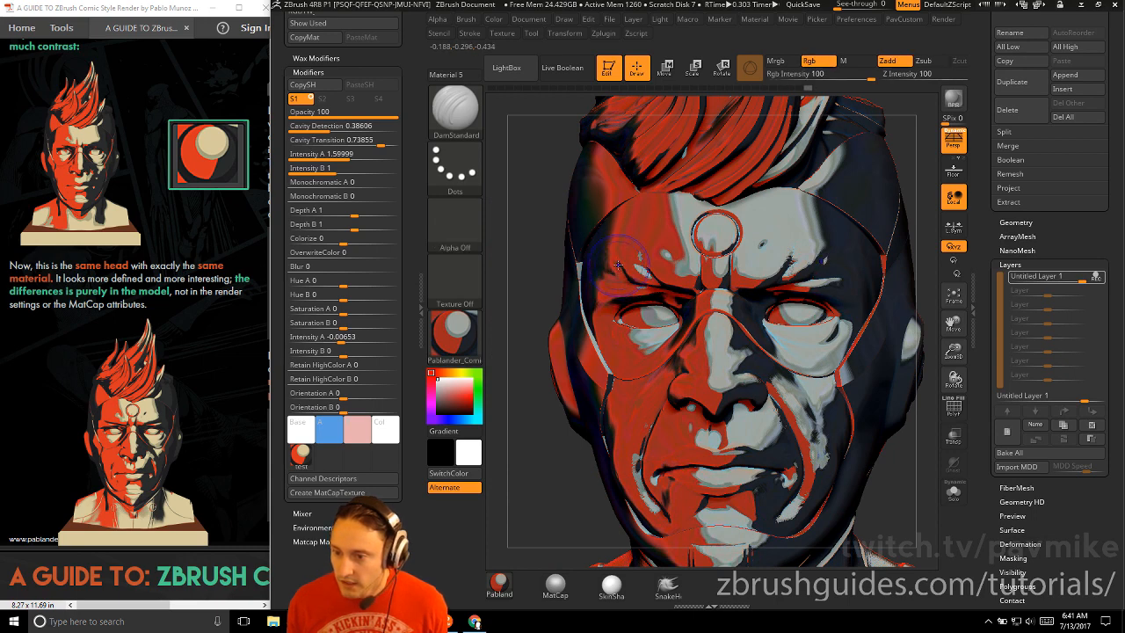
shift+click(818, 61)
right_drag(816, 261, 863, 268)
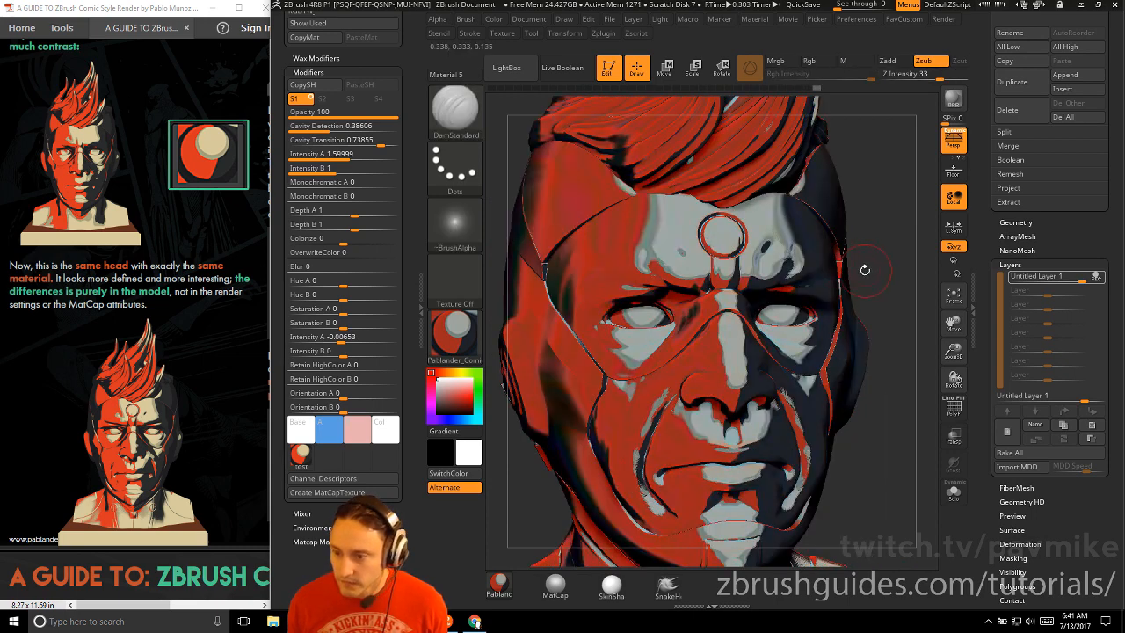
Refine the brow area with the Clay brush and frame the whole head to check its comic shading.
key(b)
key(c)
key(l)
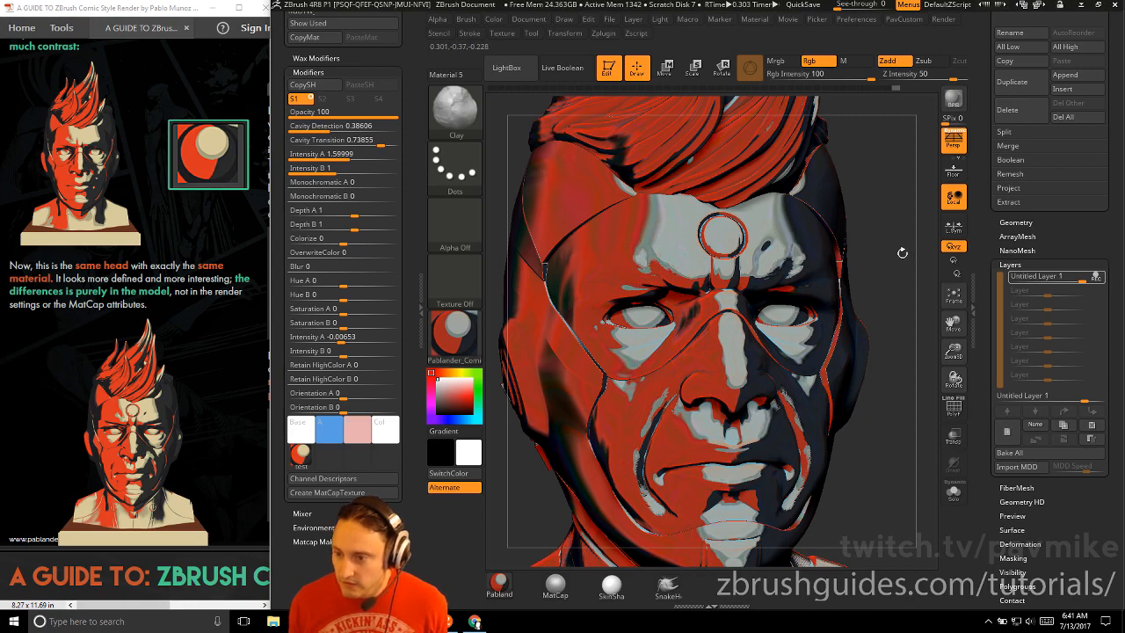
drag(902, 253, 920, 356)
key(f)
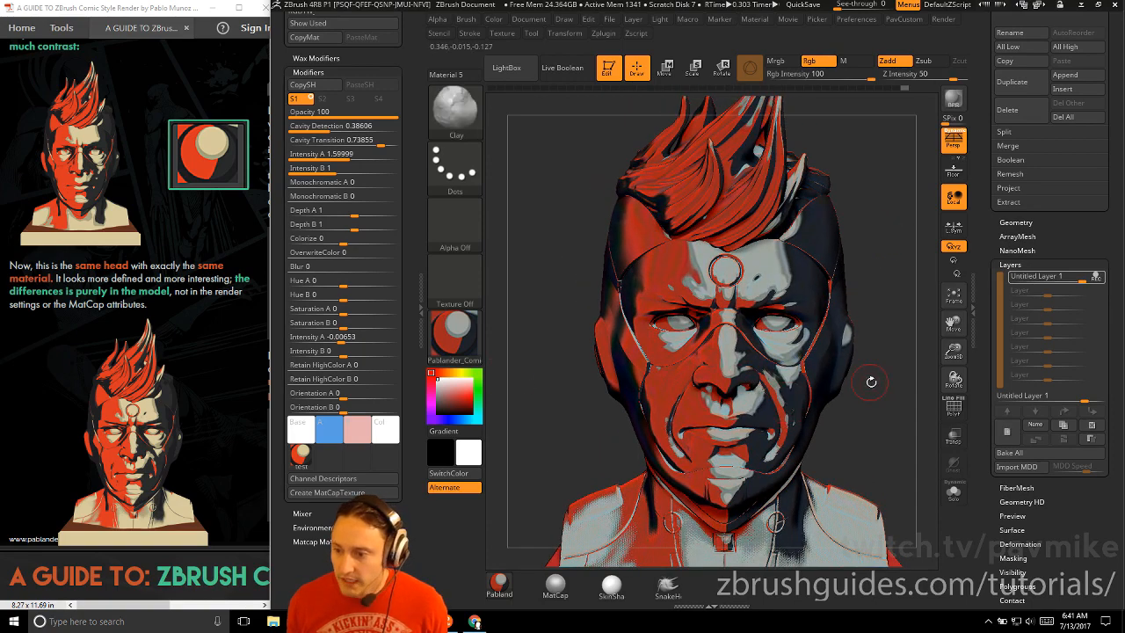
drag(871, 382, 857, 396)
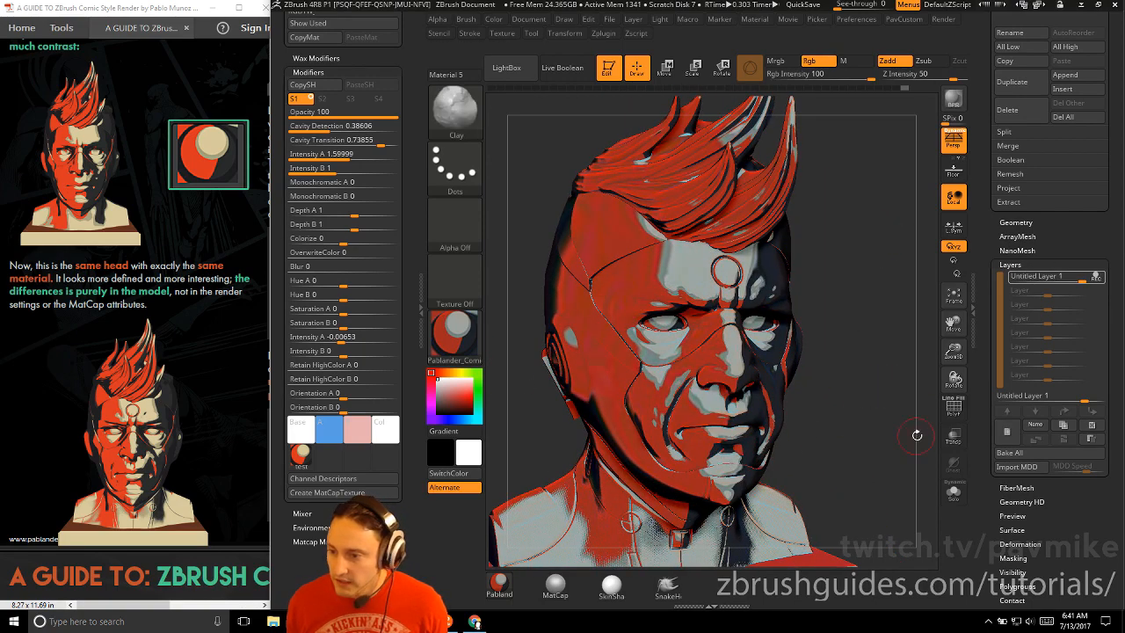
Switch the hero head to BasicMaterial and add a new layer above the existing one.
click(455, 332)
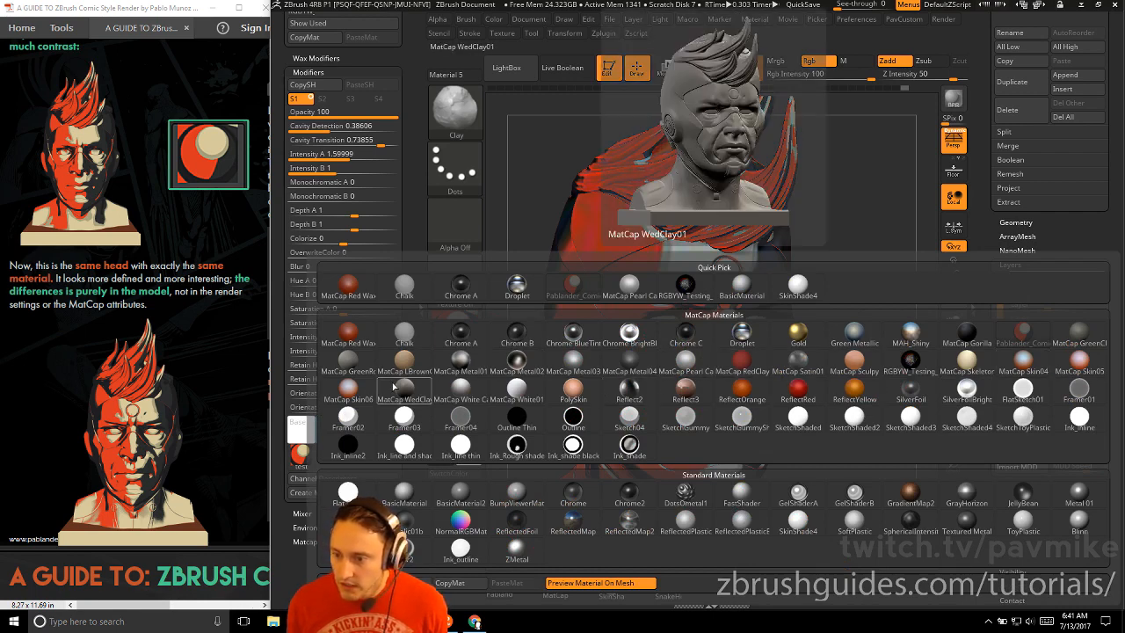
click(772, 291)
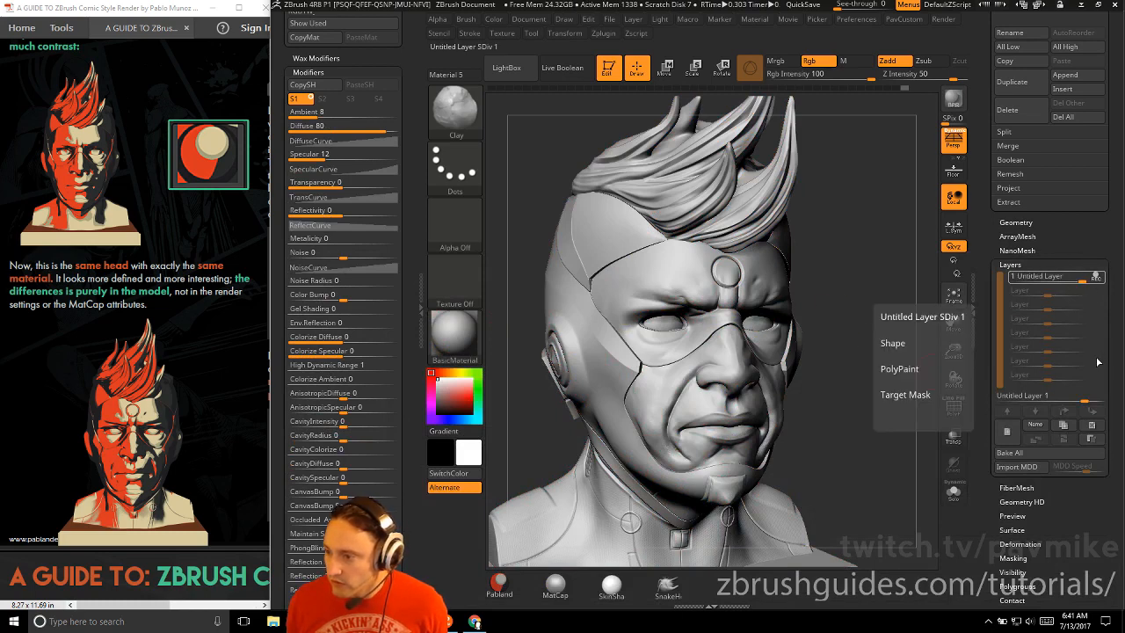
drag(981, 397, 982, 221)
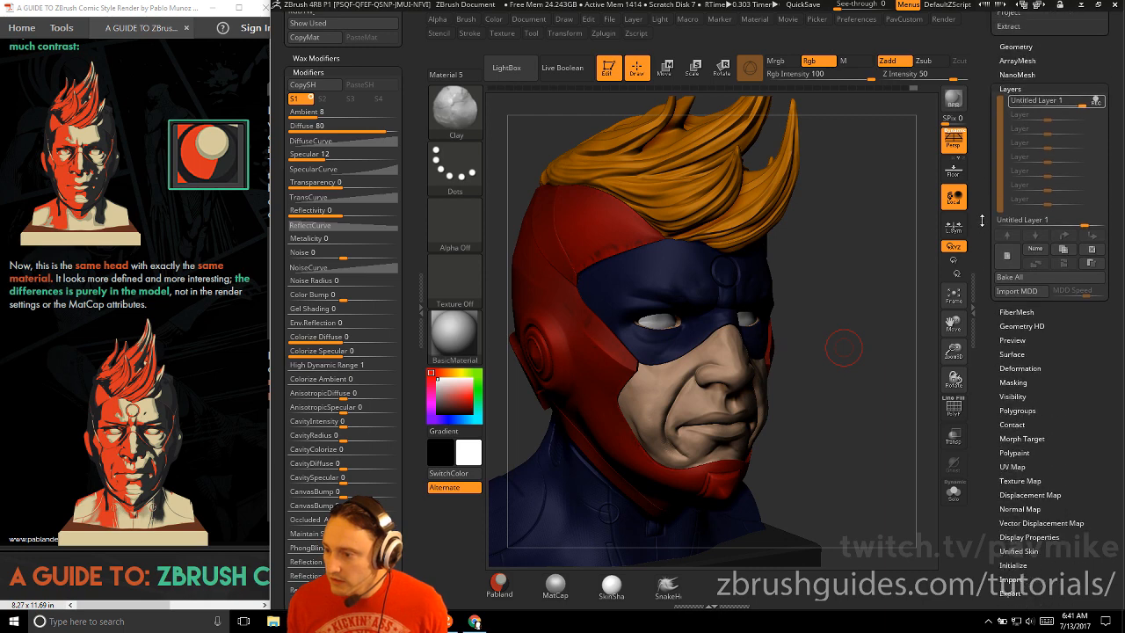
click(1014, 453)
drag(991, 456, 991, 606)
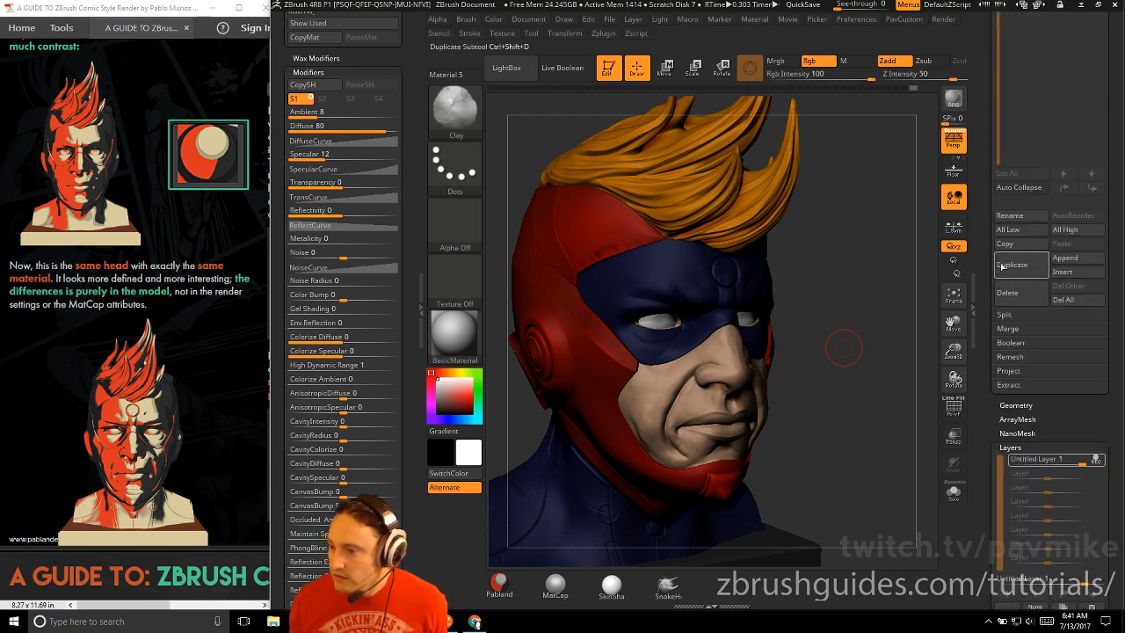
drag(995, 498, 995, 440)
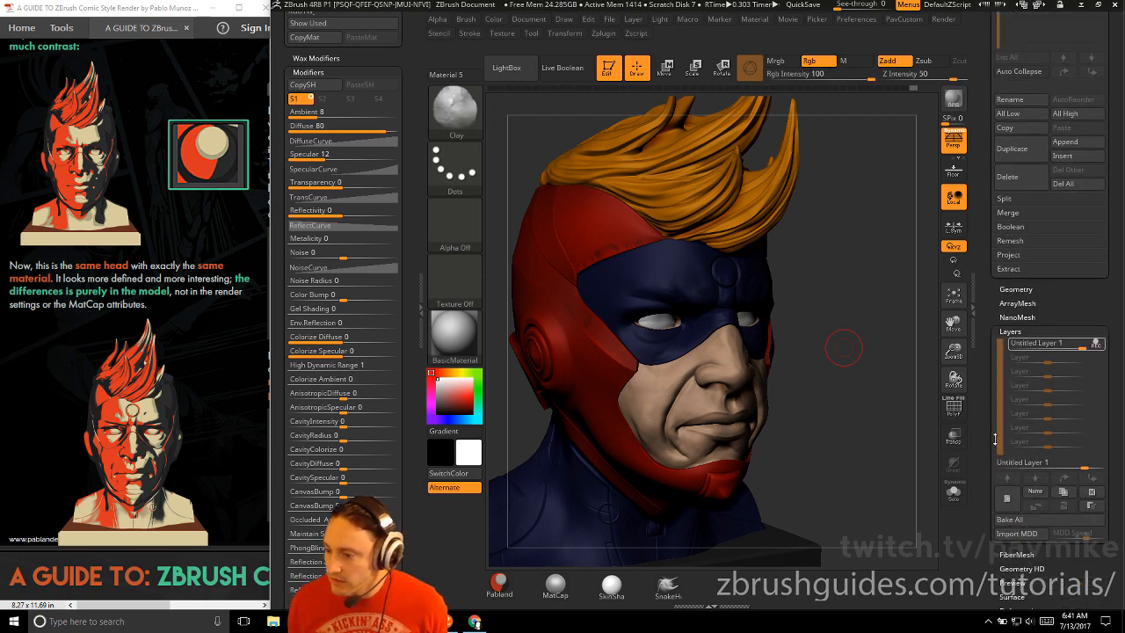
click(1008, 498)
drag(987, 370, 993, 245)
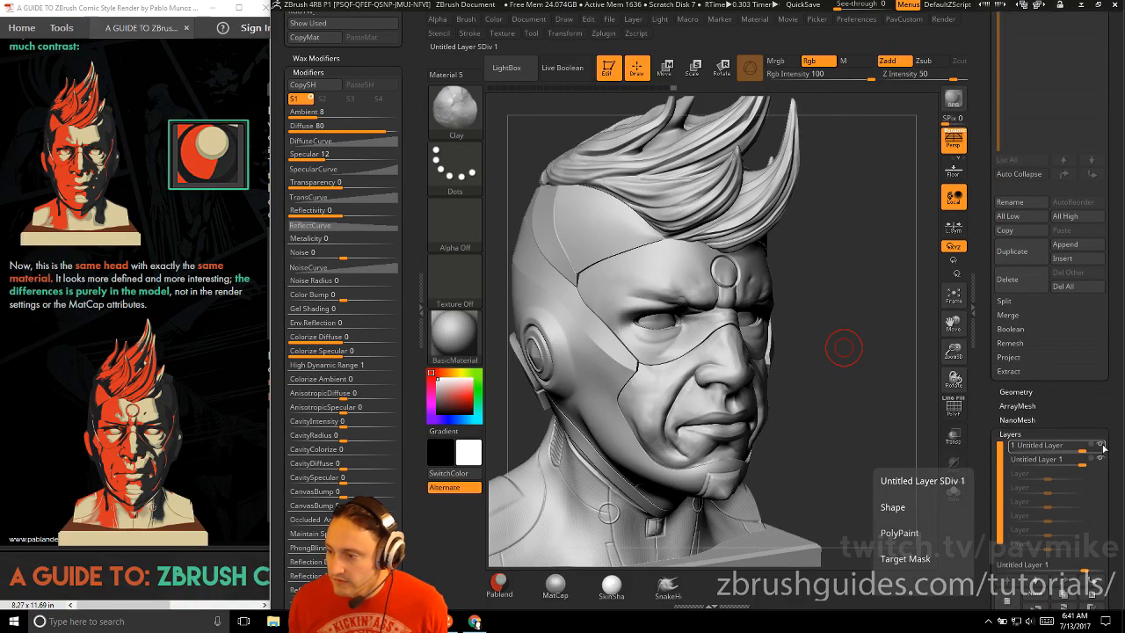
Toggle the new layer's visibility and bake all layers into the head mesh.
click(1103, 448)
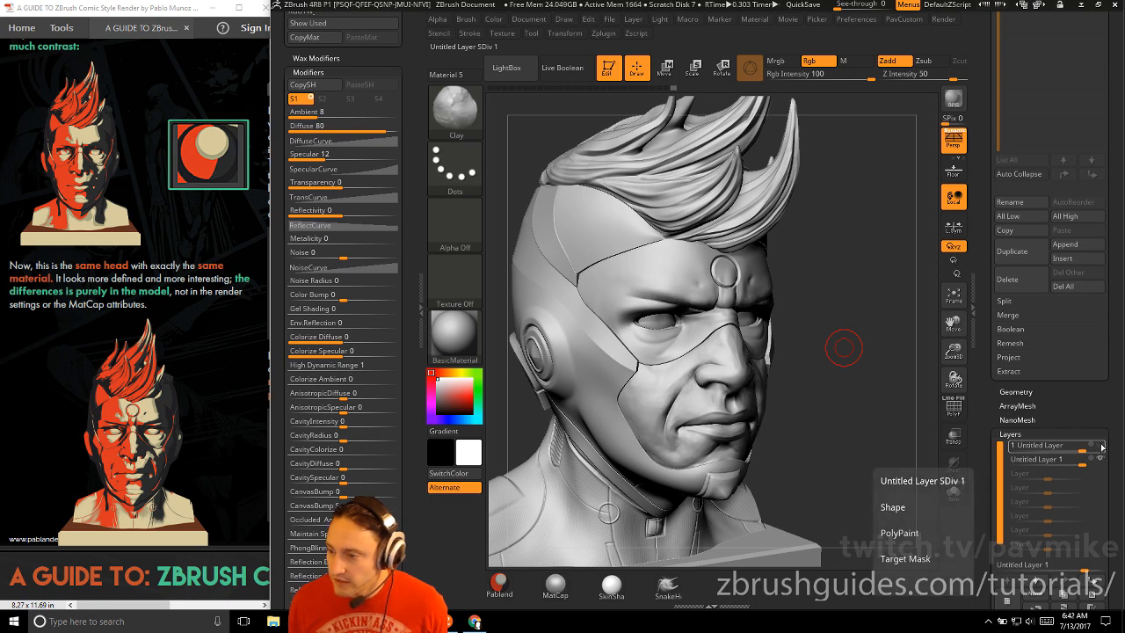
click(1101, 447)
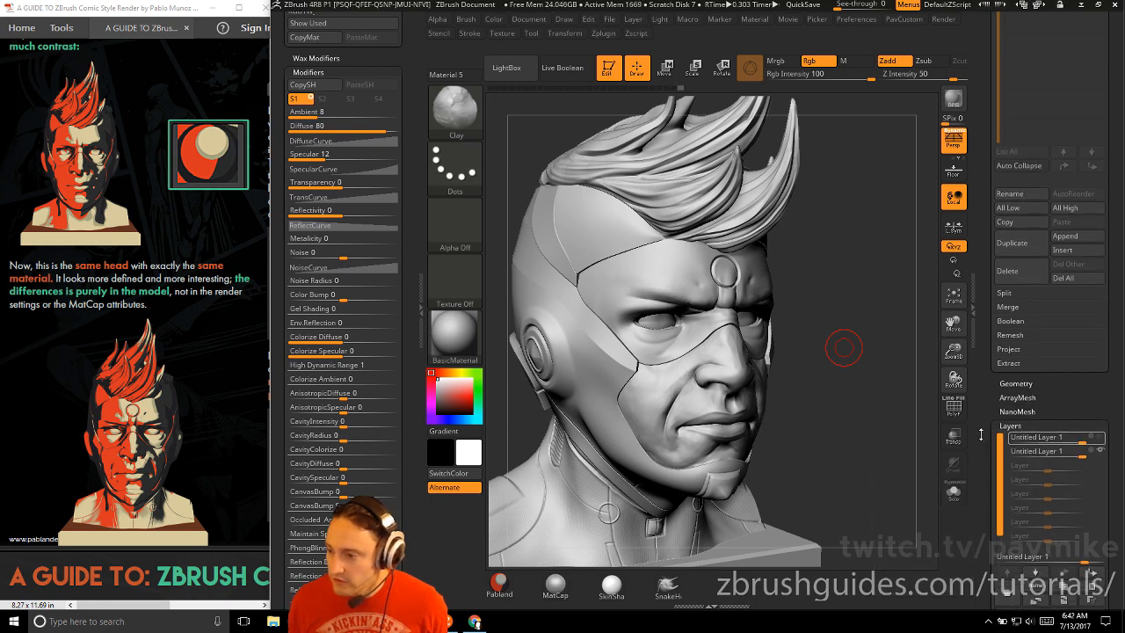
scroll(1037, 457, down, 3)
click(1039, 438)
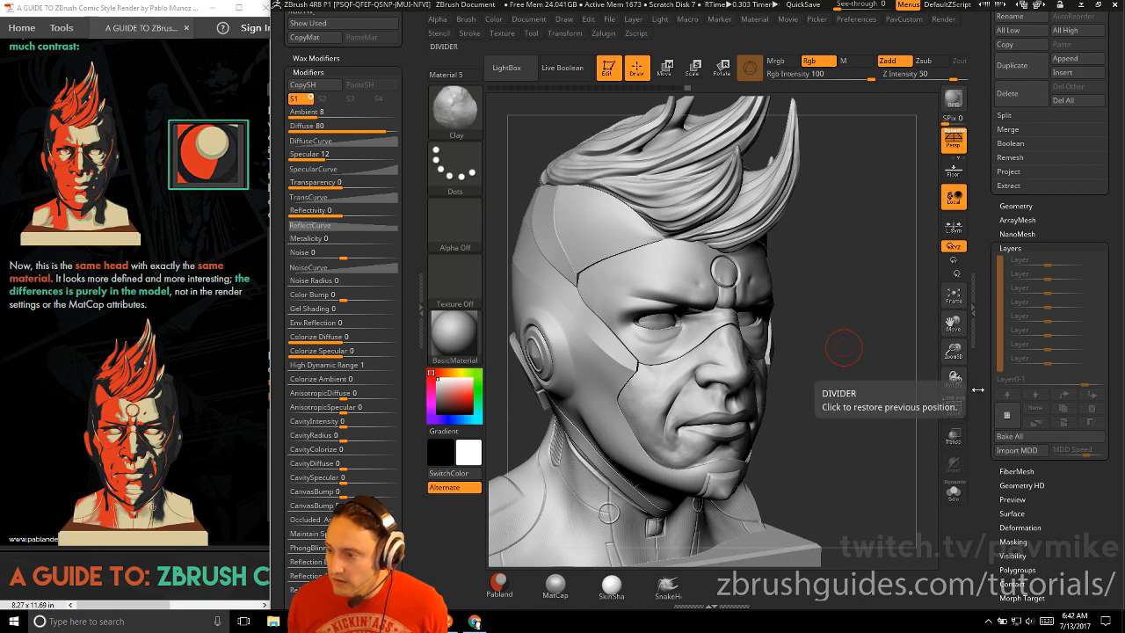
Reapply the Pablander comic MatCap material to the baked head.
drag(983, 369, 983, 536)
mouse_move(883, 344)
mouse_down()
mouse_move(813, 341)
mouse_move(876, 364)
mouse_move(863, 351)
mouse_up()
click(441, 342)
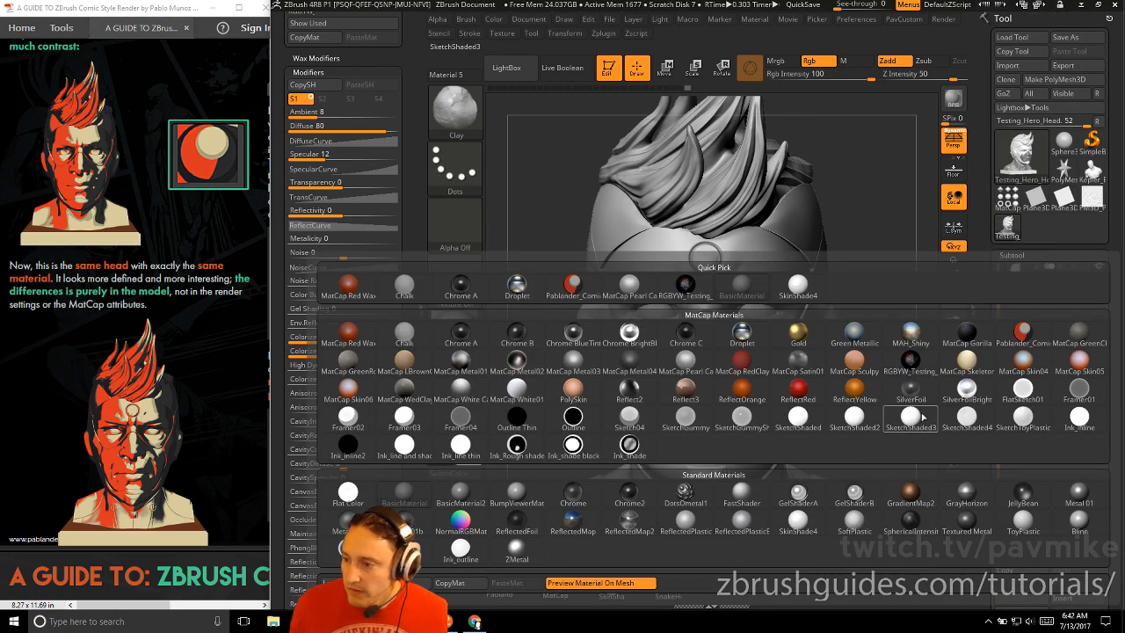
click(1023, 334)
Examine the guide's before-and-after head comparisons and its face-normals explanation alongside the comic-shaded model.
drag(141, 410, 129, 523)
drag(160, 321, 23, 410)
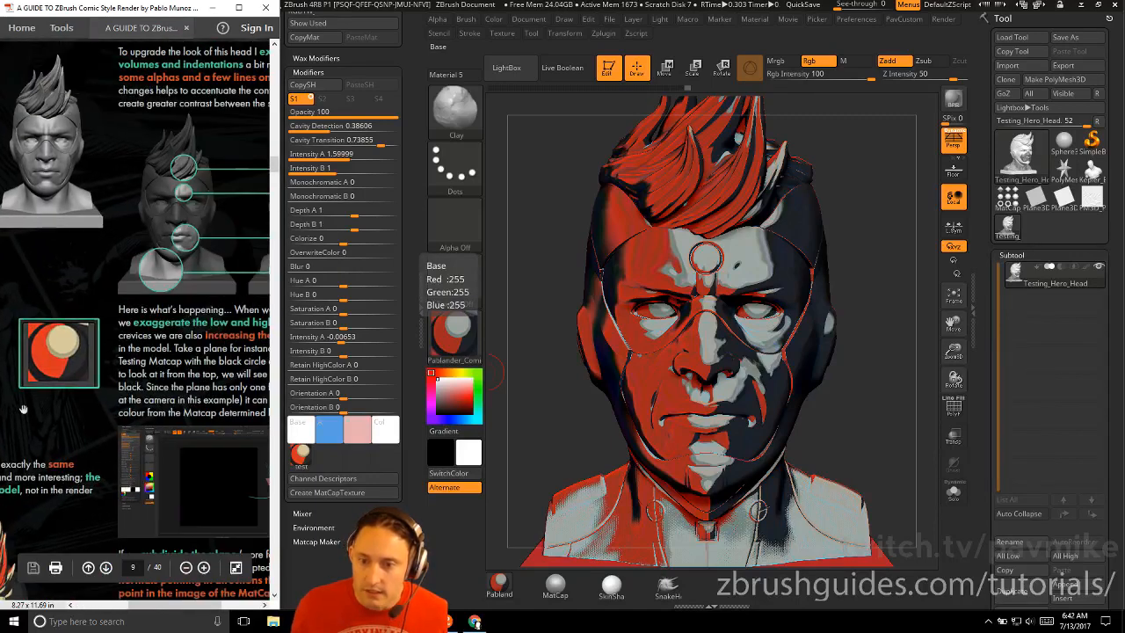
drag(234, 251, 133, 283)
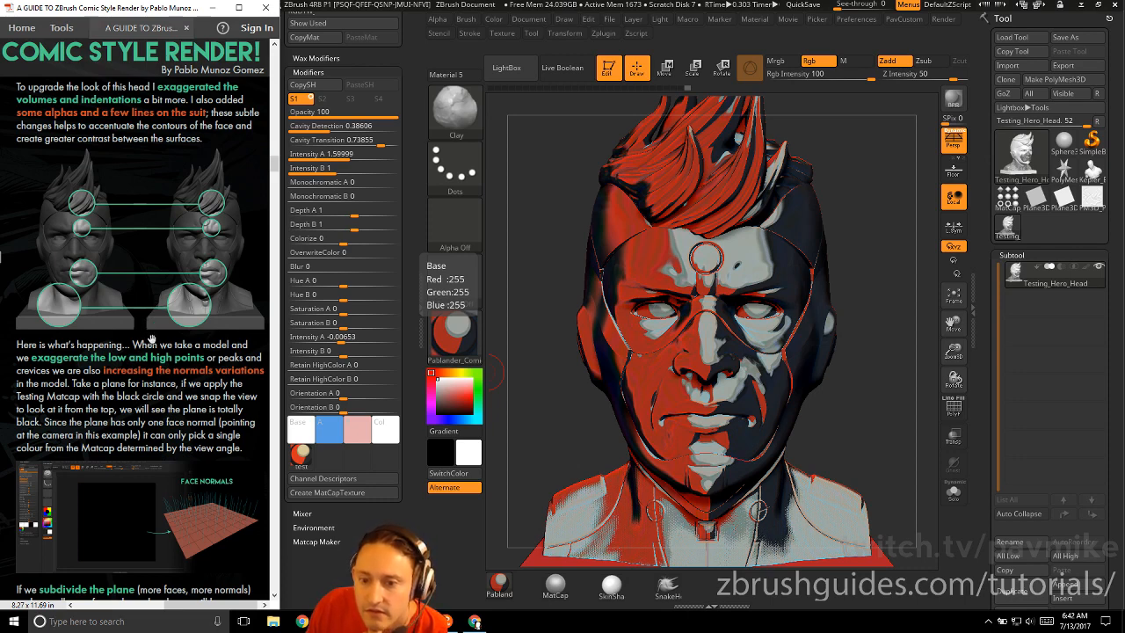
drag(838, 441, 852, 422)
scroll(88, 290, down, 10)
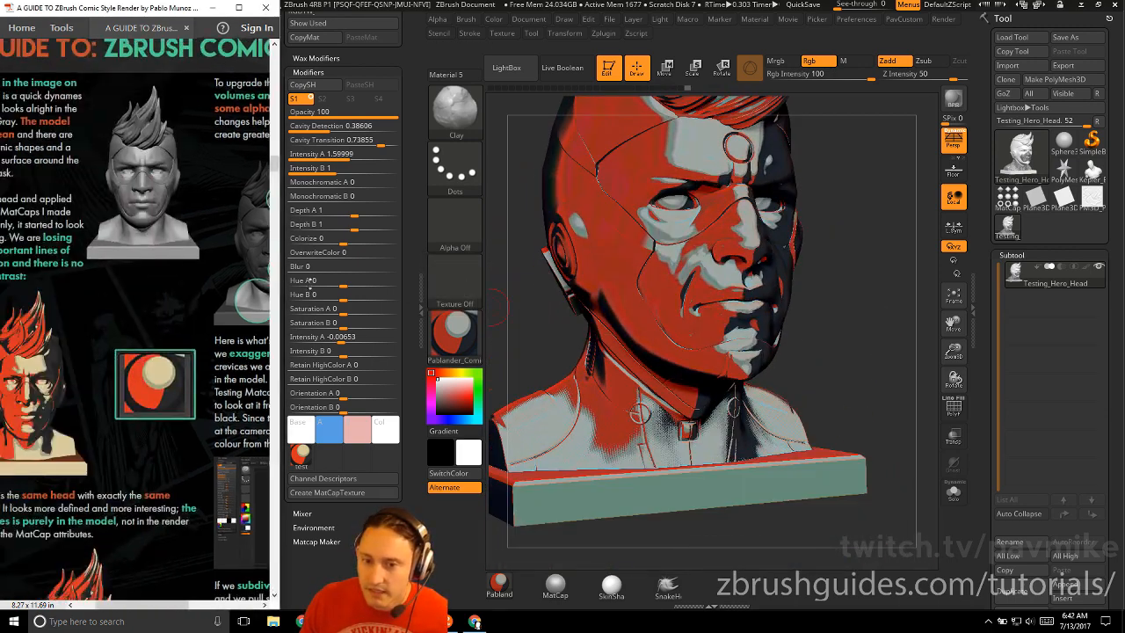
scroll(59, 361, down, 3)
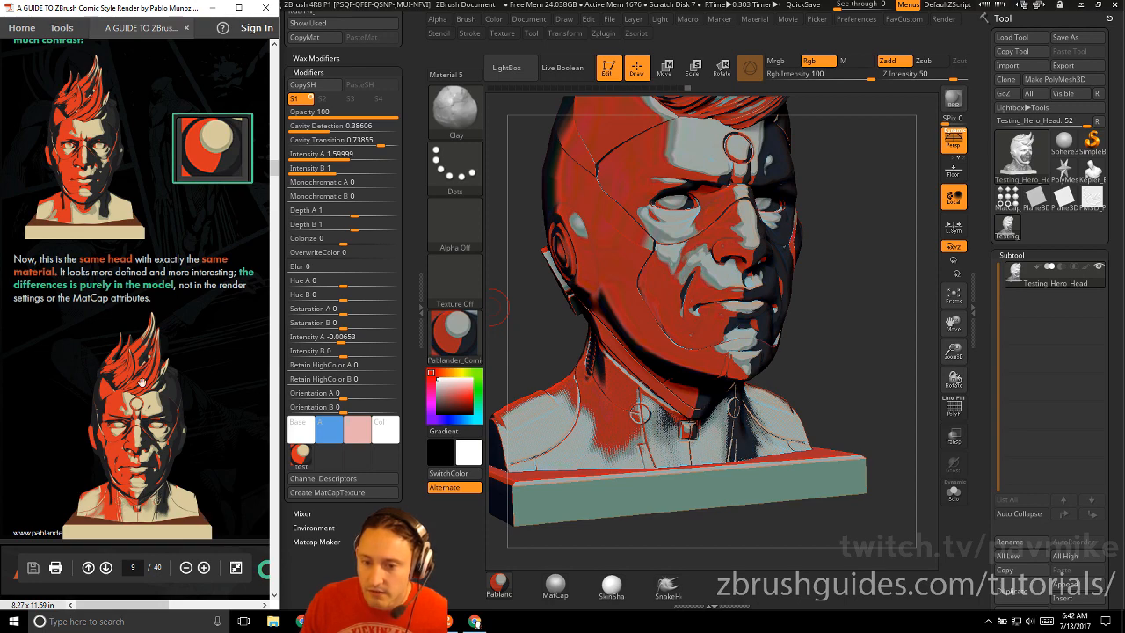
scroll(152, 259, down, 2)
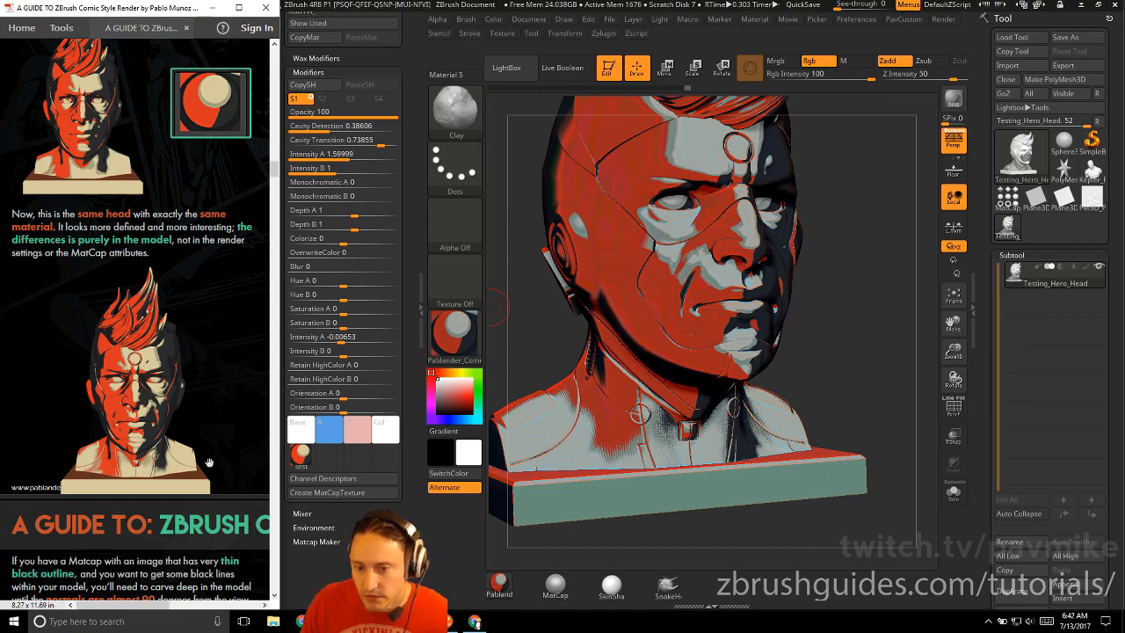
scroll(184, 367, down, 10)
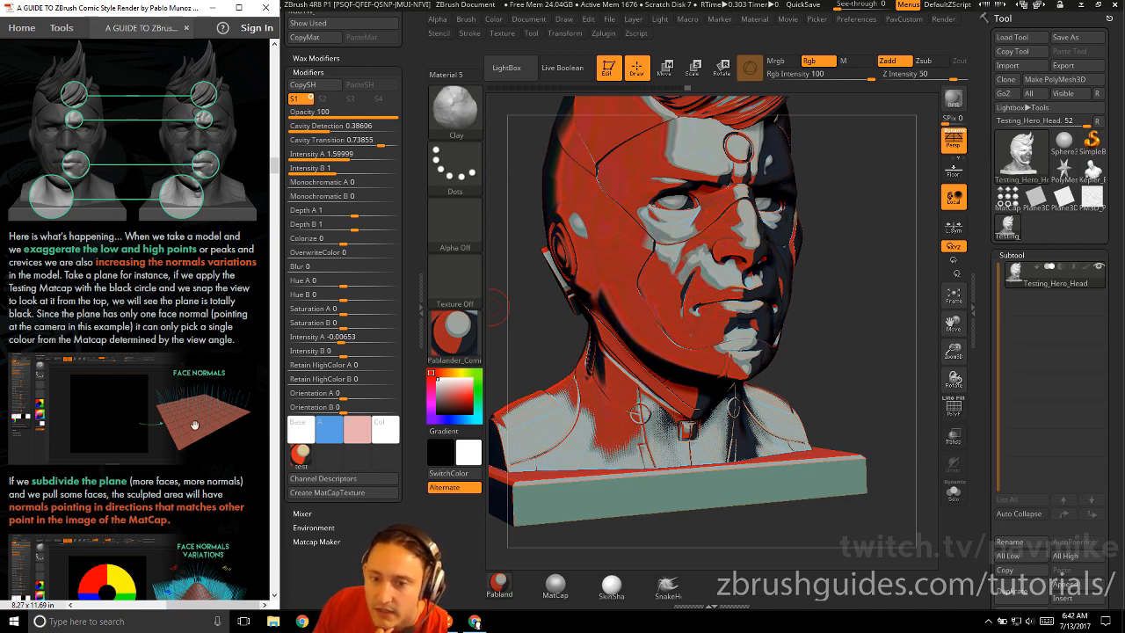
scroll(164, 337, down, 3)
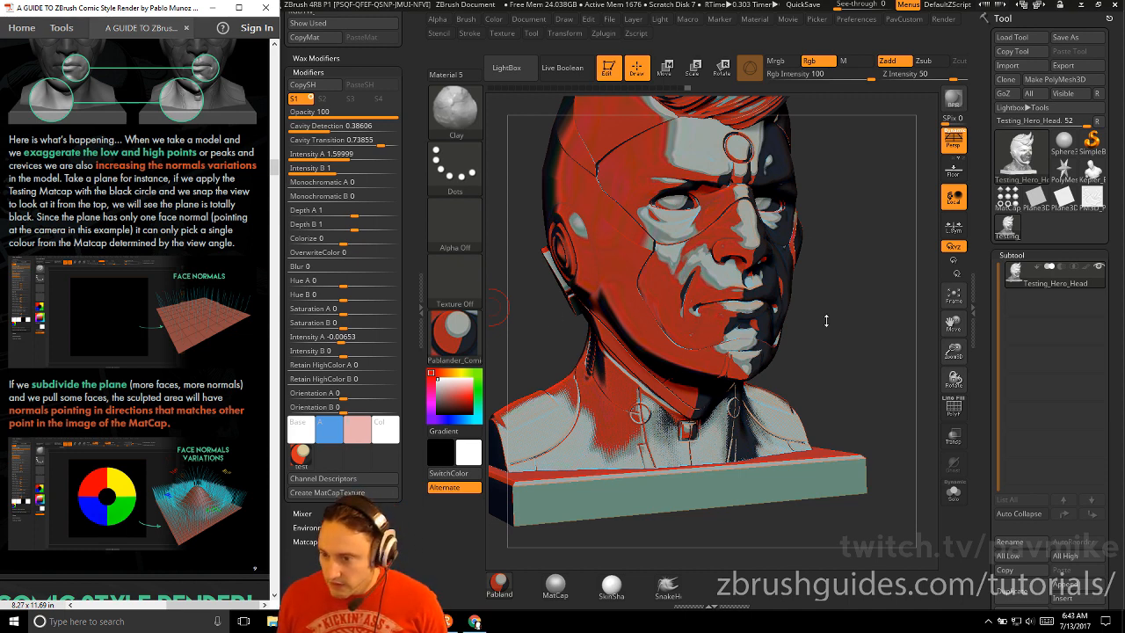
Load the RGBYK_Testing_MatCap material and place the PM3D_Plane3D tool on a cleared canvas in Edit mode.
key(m)
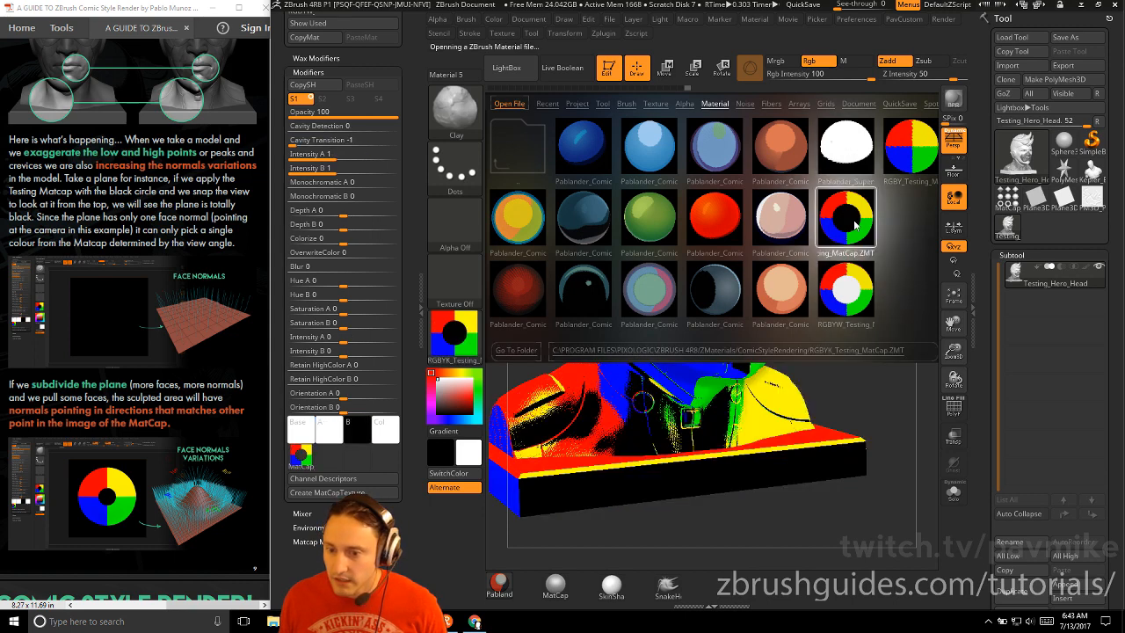
key(ctrl+n)
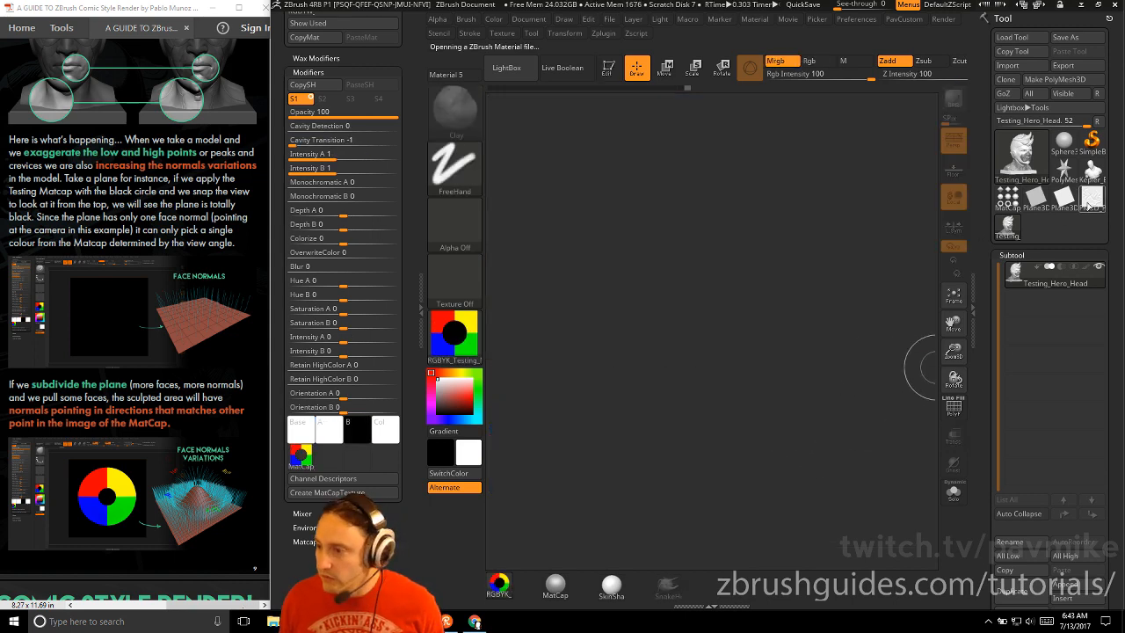
click(1089, 200)
drag(701, 380, 722, 496)
click(608, 69)
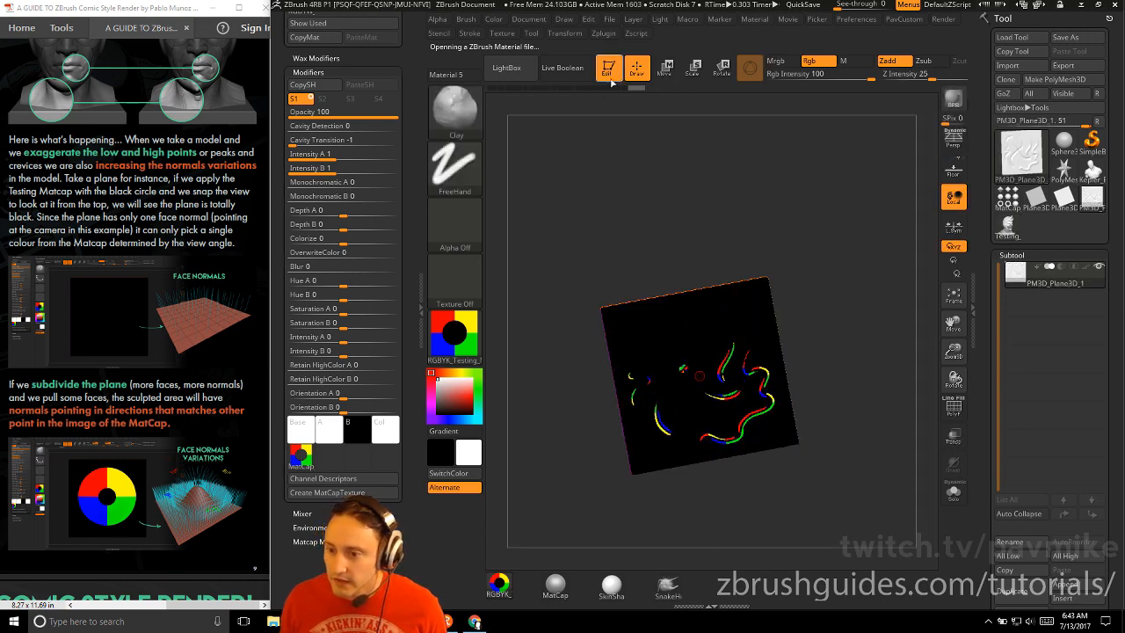
Restore the plane to its flat, unsculpted state and subdivide it.
drag(846, 239, 833, 89)
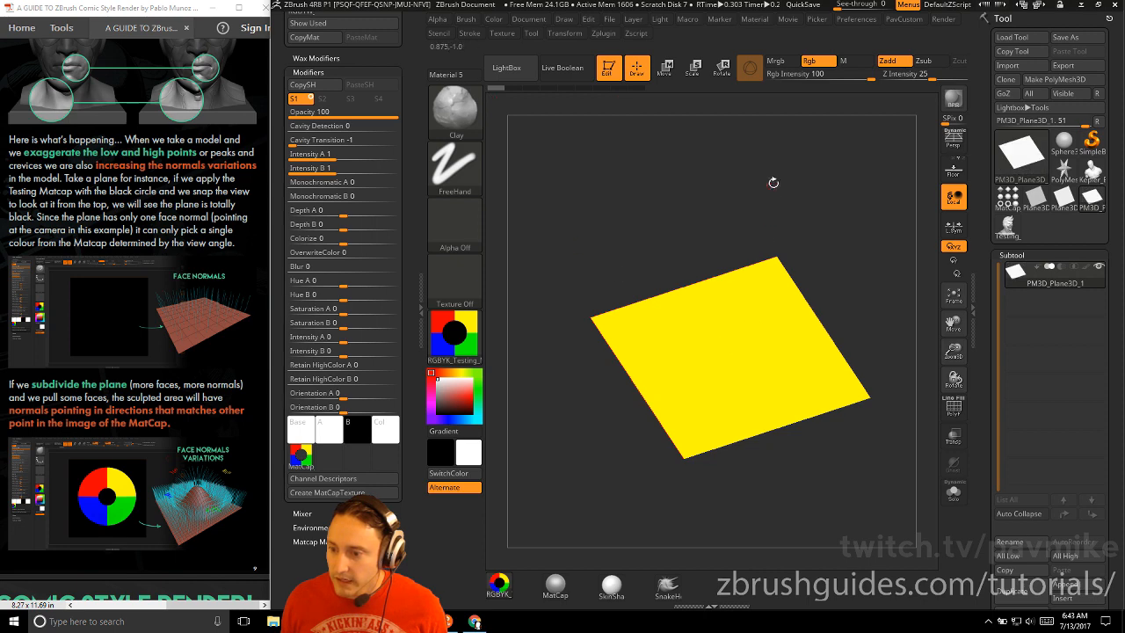
key(ctrl)
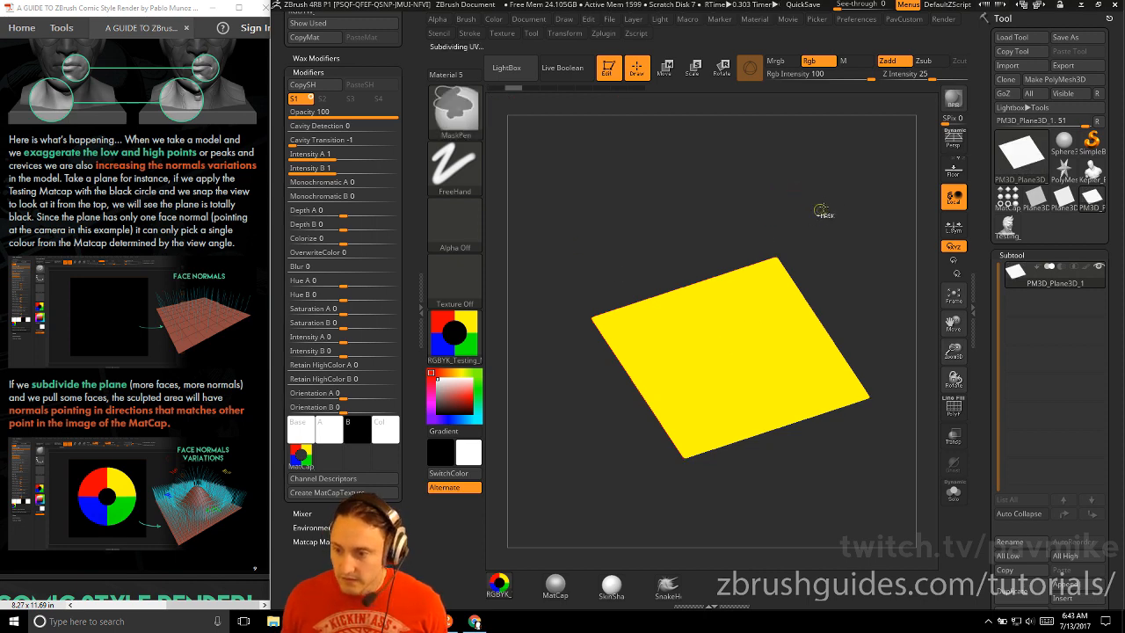
mouse_move(819, 210)
mouse_down()
mouse_move(849, 184)
mouse_move(837, 175)
mouse_move(845, 195)
mouse_move(811, 163)
mouse_up()
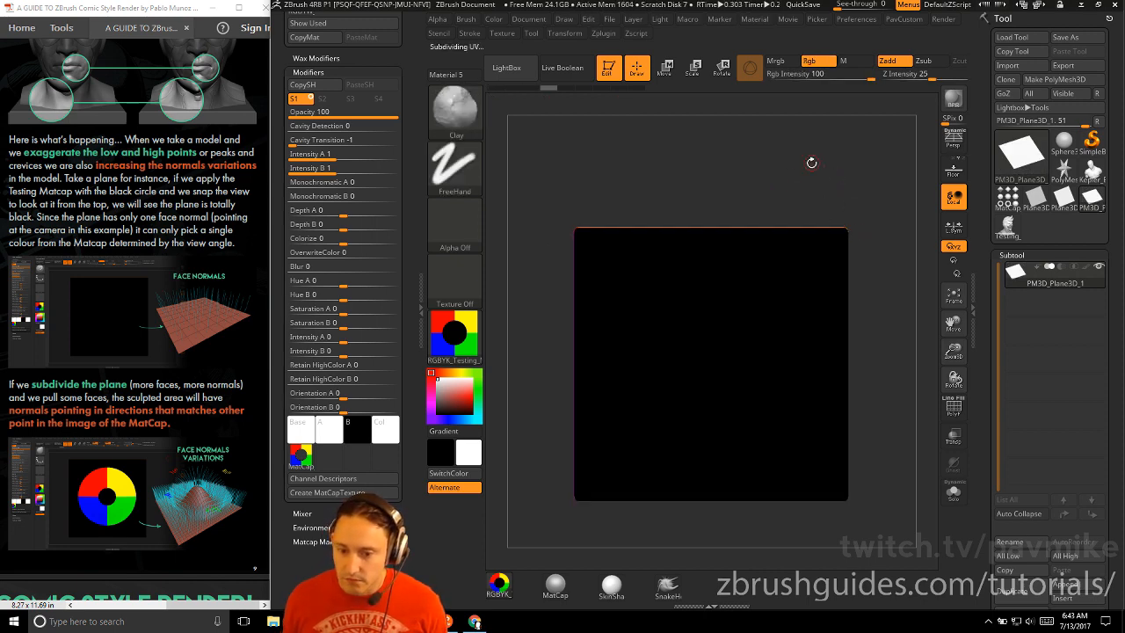
drag(890, 268, 858, 201)
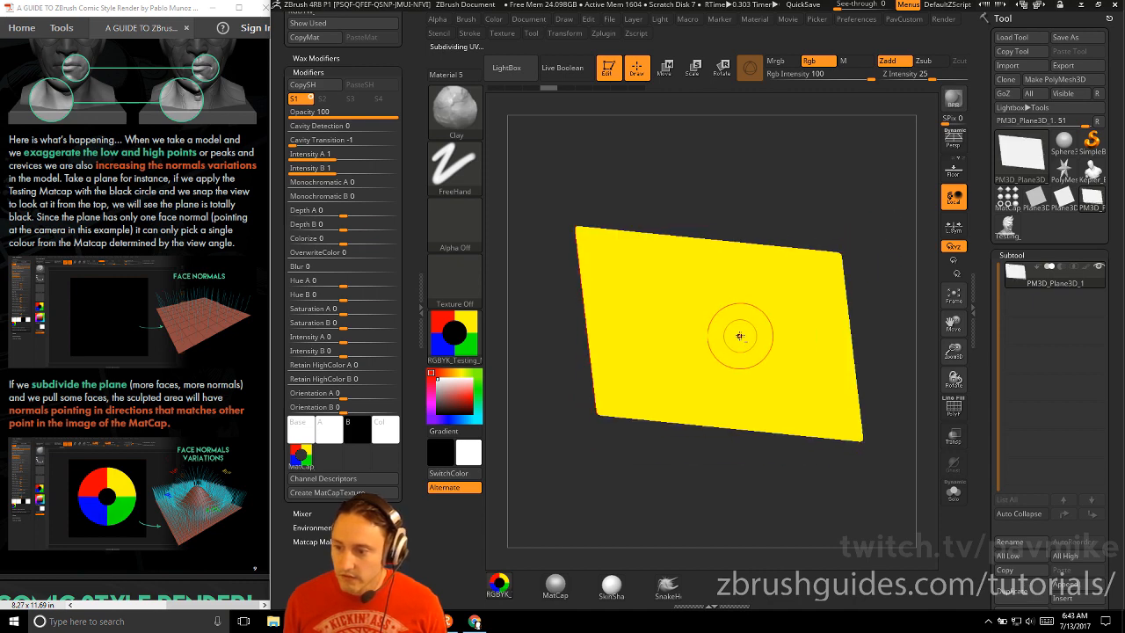
Try to pull a bump out of the middle of the plane with the Move brush.
key(b)
key(m)
key(v)
drag(727, 308, 759, 223)
drag(833, 158, 842, 207)
drag(885, 343, 931, 344)
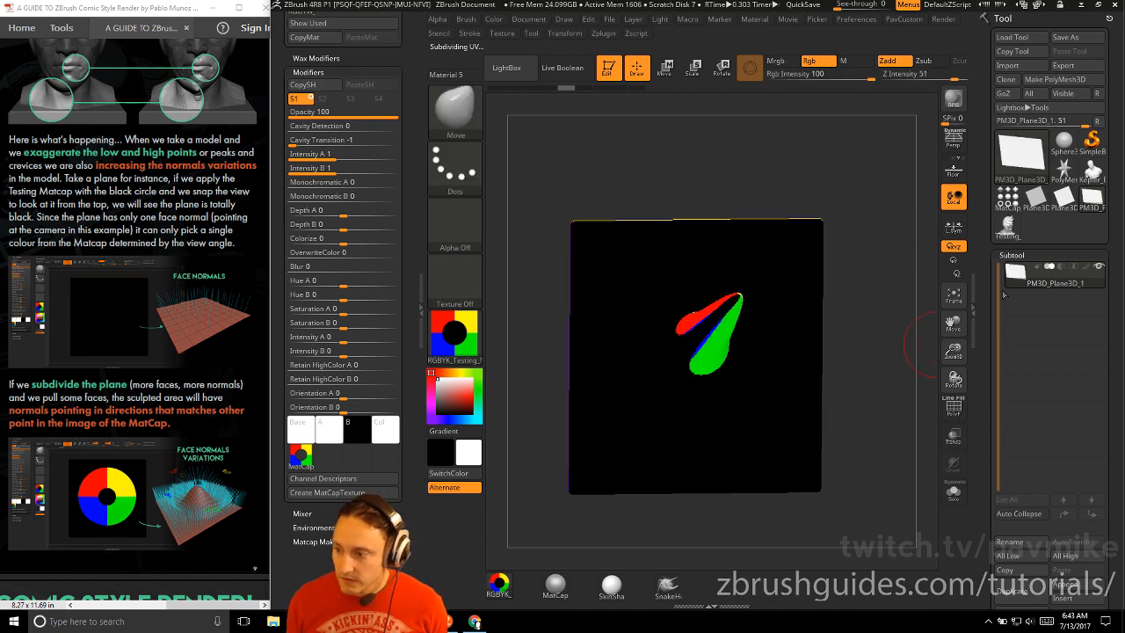
Switch the plane to BasicMaterial and mask everything except a soft round area at its center.
click(463, 340)
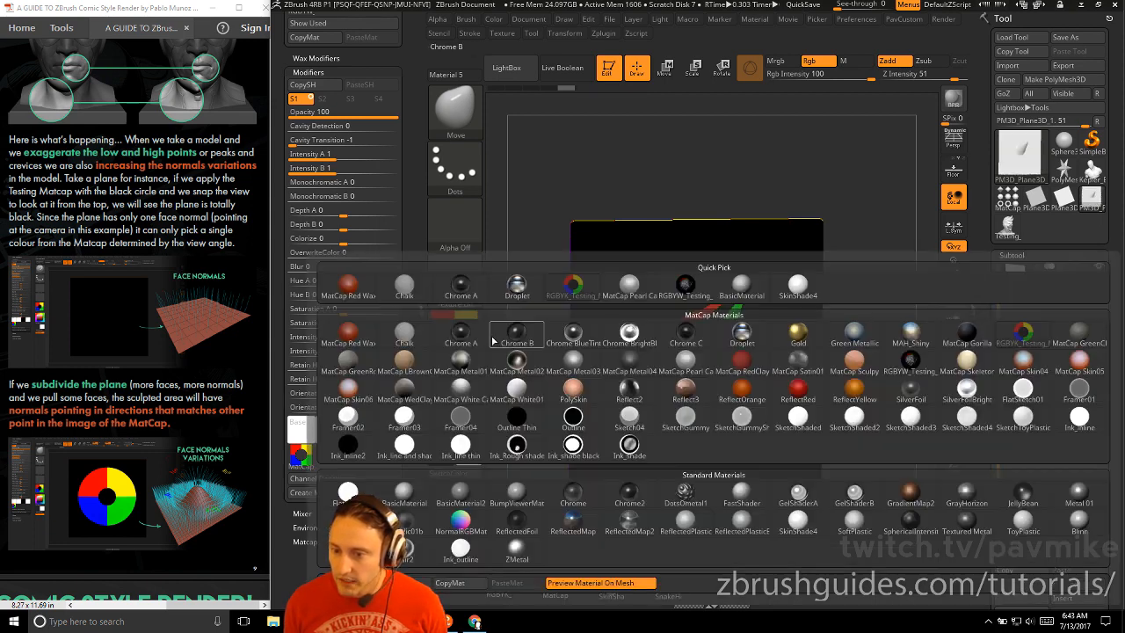
click(437, 496)
mouse_move(498, 351)
mouse_down()
mouse_move(798, 271)
mouse_move(678, 373)
mouse_move(713, 371)
mouse_up()
ctrl+click(864, 357)
Move the unmasked center outward along Z with the gizmo to raise a bump, and clear the mask.
key(w)
right_drag(673, 349, 749, 343)
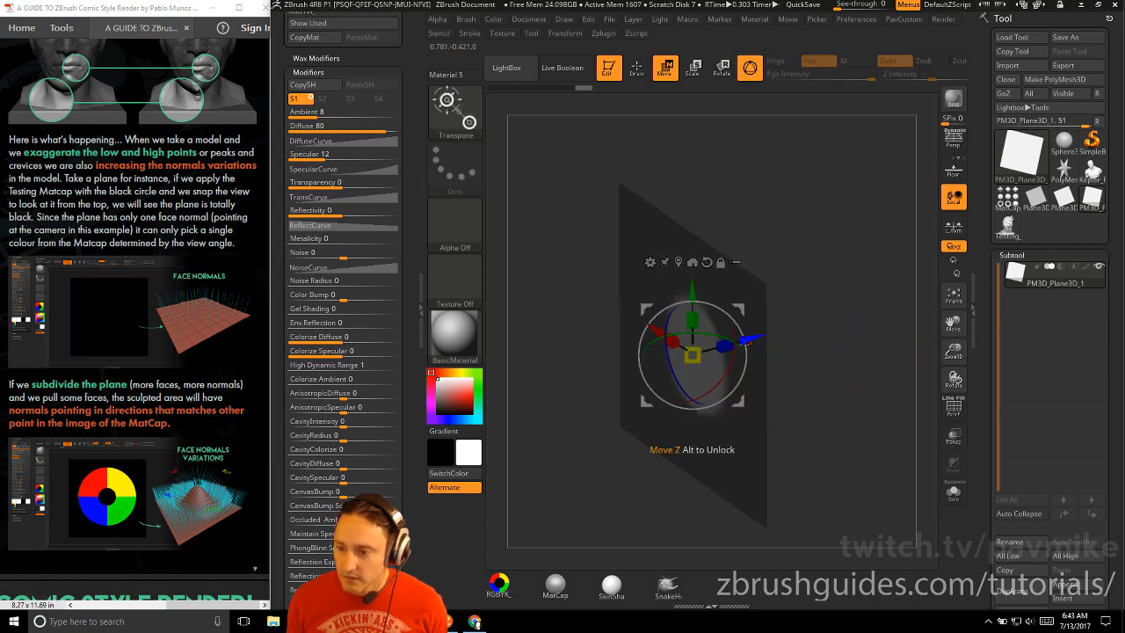
drag(748, 342, 856, 304)
key(q)
mouse_move(889, 347)
ctrl+mouse_down()
mouse_move(897, 370)
mouse_move(865, 365)
ctrl+mouse_up()
Smooth the raised bump on the plane with the Smooth Stronger brush.
shift+drag(788, 313, 798, 340)
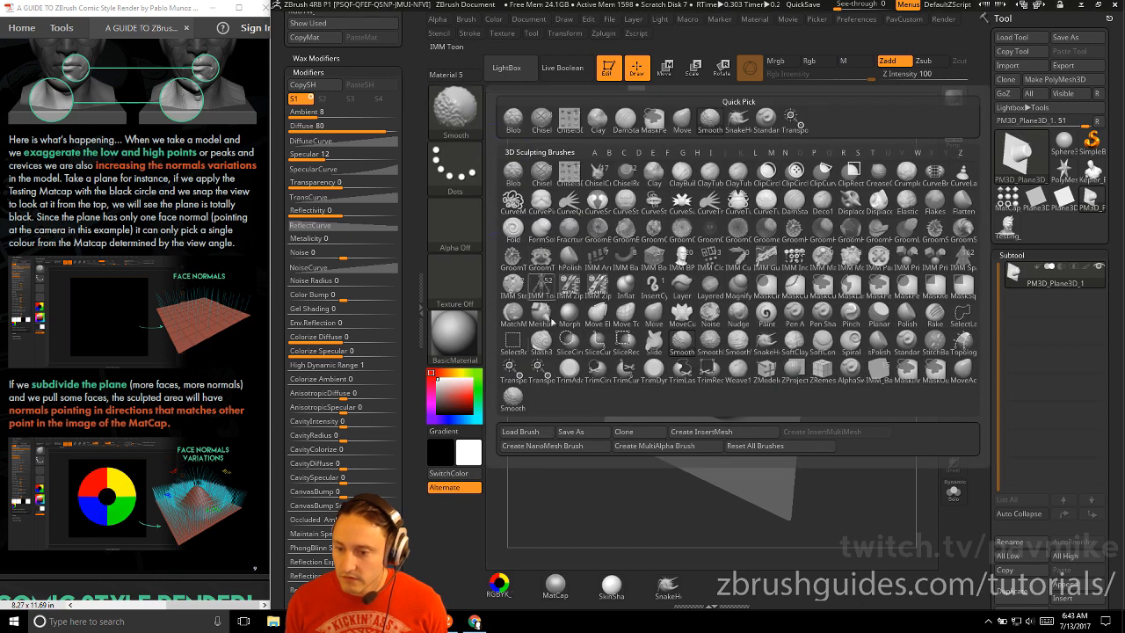
click(454, 106)
shift+click(513, 399)
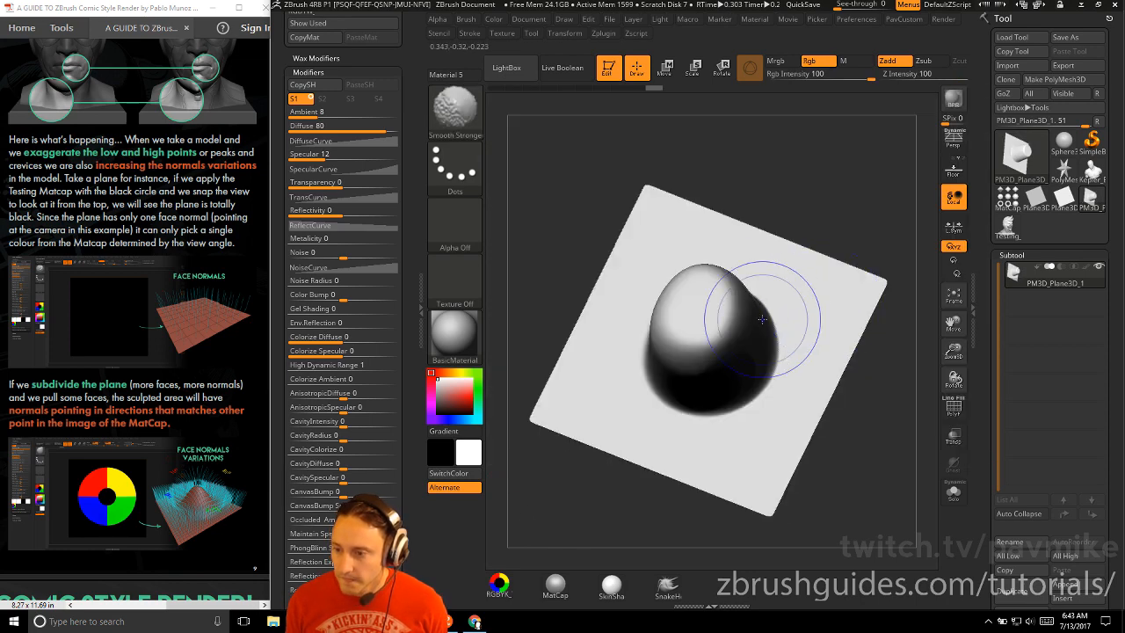
mouse_move(768, 322)
shift+mouse_down()
mouse_move(731, 338)
mouse_move(723, 285)
mouse_move(697, 299)
shift+mouse_up()
drag(531, 331, 563, 361)
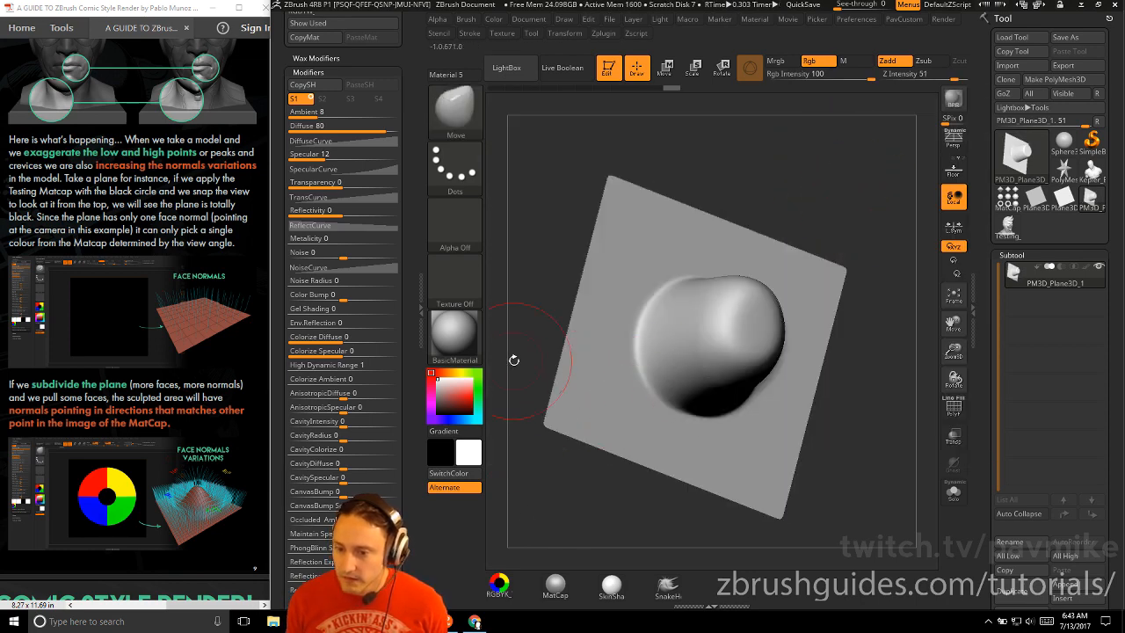
Apply the RGBYK testing MatCap to the plane to check the colors across the bump.
click(456, 337)
click(456, 336)
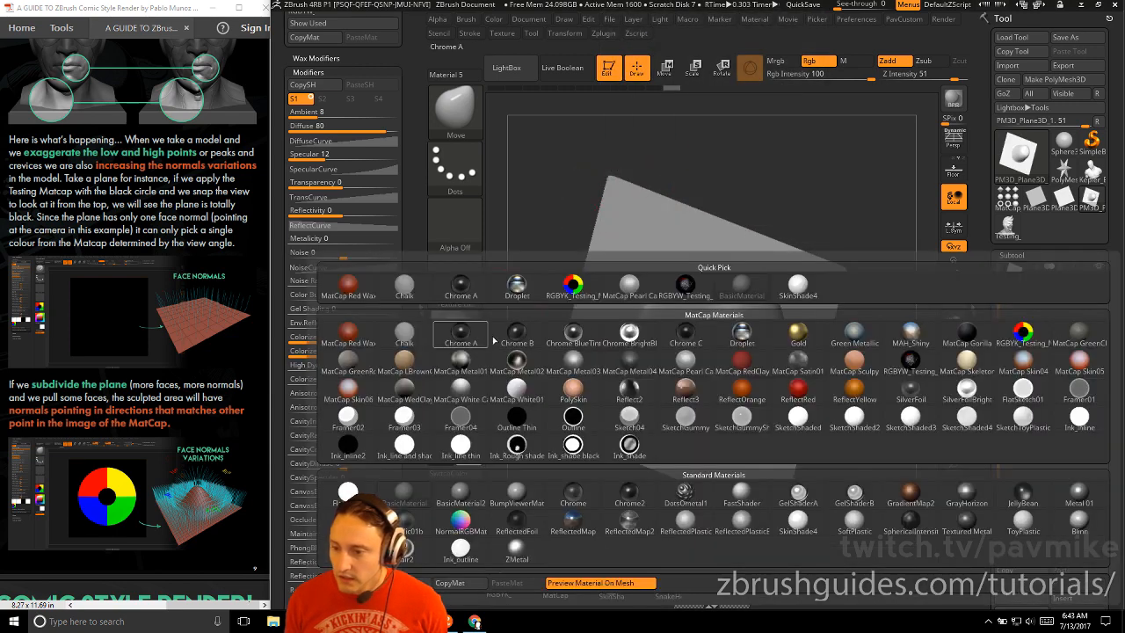
click(1022, 334)
mouse_move(852, 236)
mouse_down()
mouse_move(850, 250)
mouse_move(908, 225)
mouse_move(924, 251)
mouse_move(890, 260)
mouse_up()
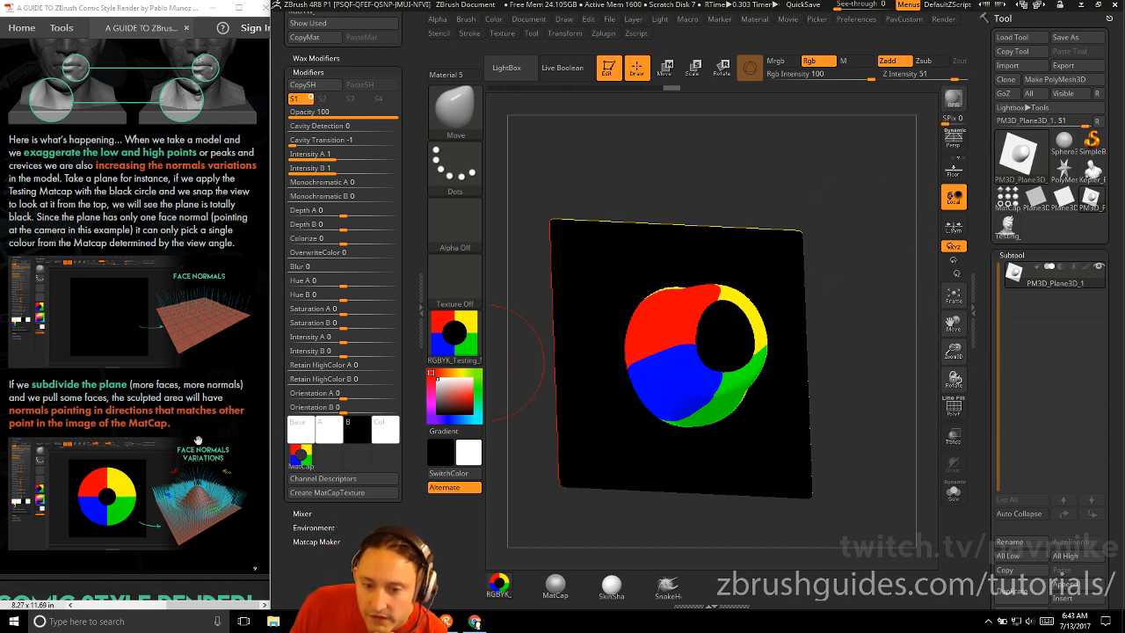
Lower the plane to subdivision level 1 and raise it to level 2 to compare the MatCap color transitions.
drag(983, 407, 1002, 374)
click(1004, 385)
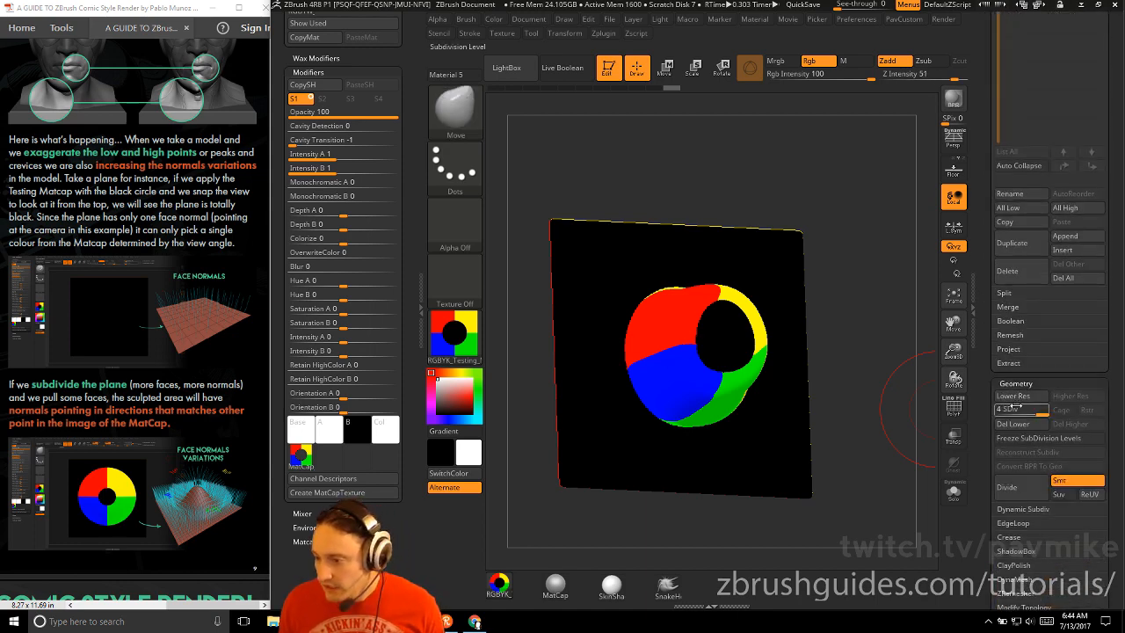
click(1001, 411)
drag(901, 392, 801, 229)
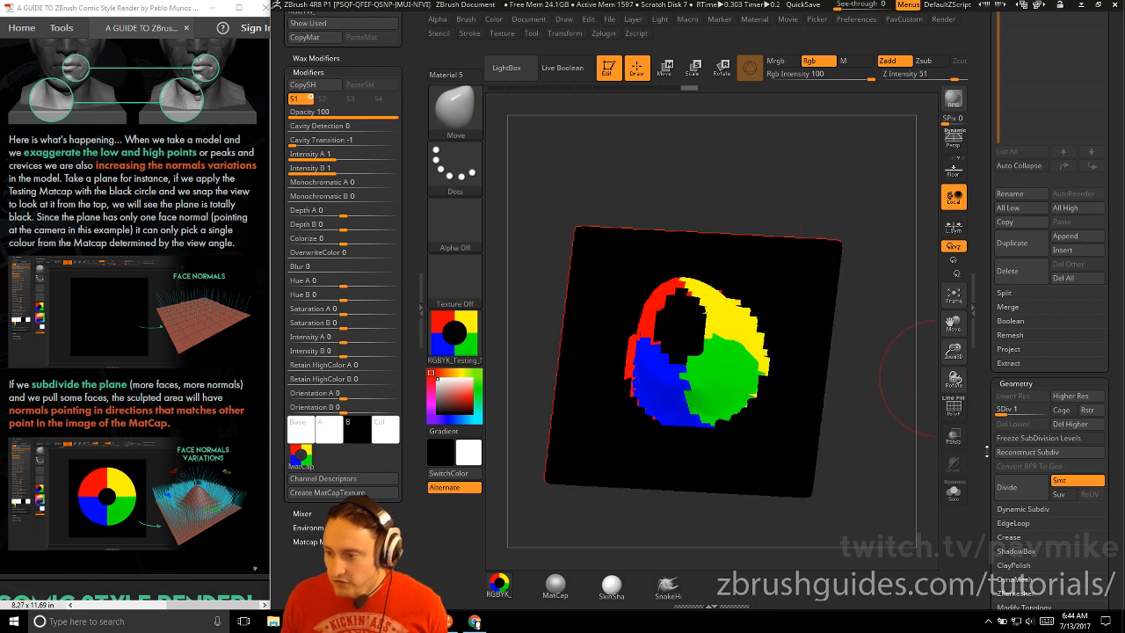
click(1006, 409)
drag(882, 383, 923, 395)
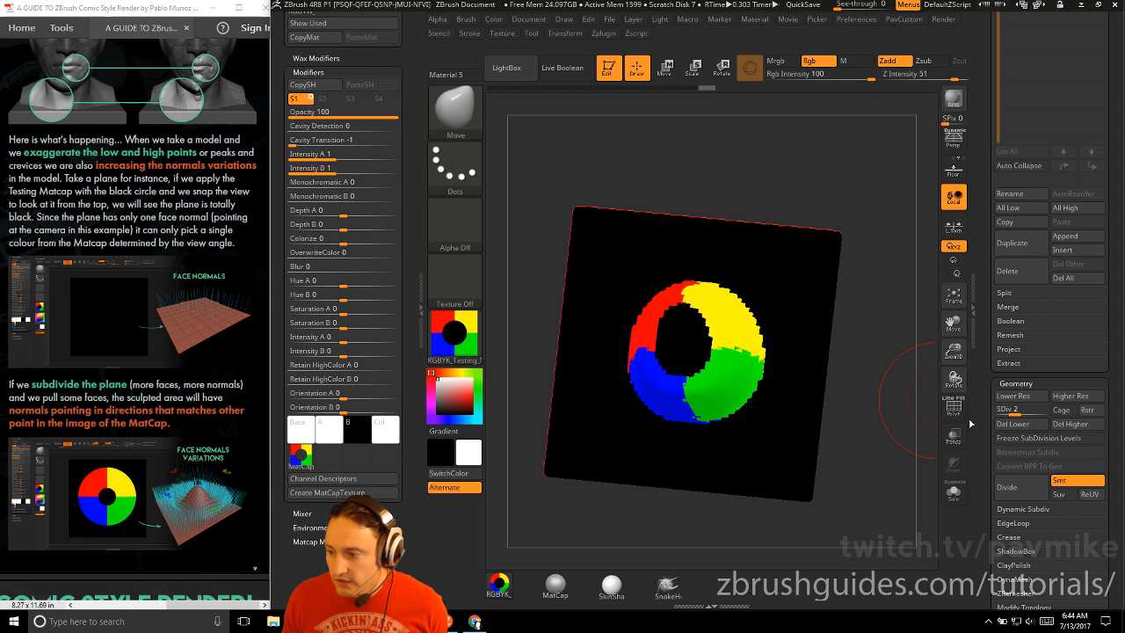
Raise the plane to subdivision level 4 and rotate it slightly to examine the MatCap color transitions around the bump.
click(1032, 409)
drag(1038, 409, 1053, 409)
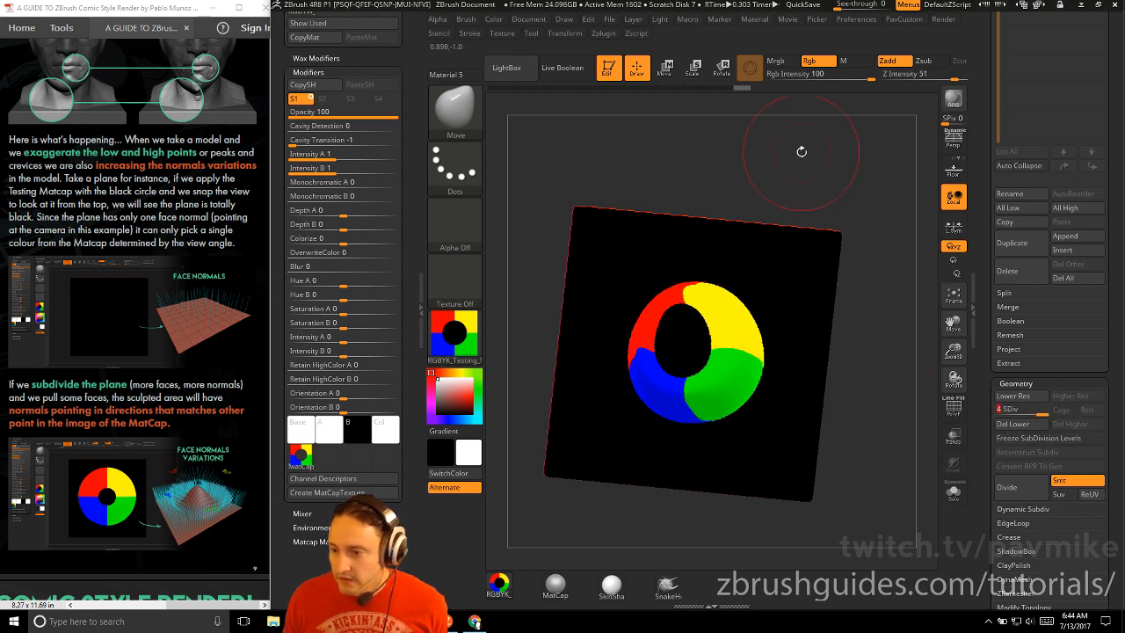
drag(866, 172, 787, 154)
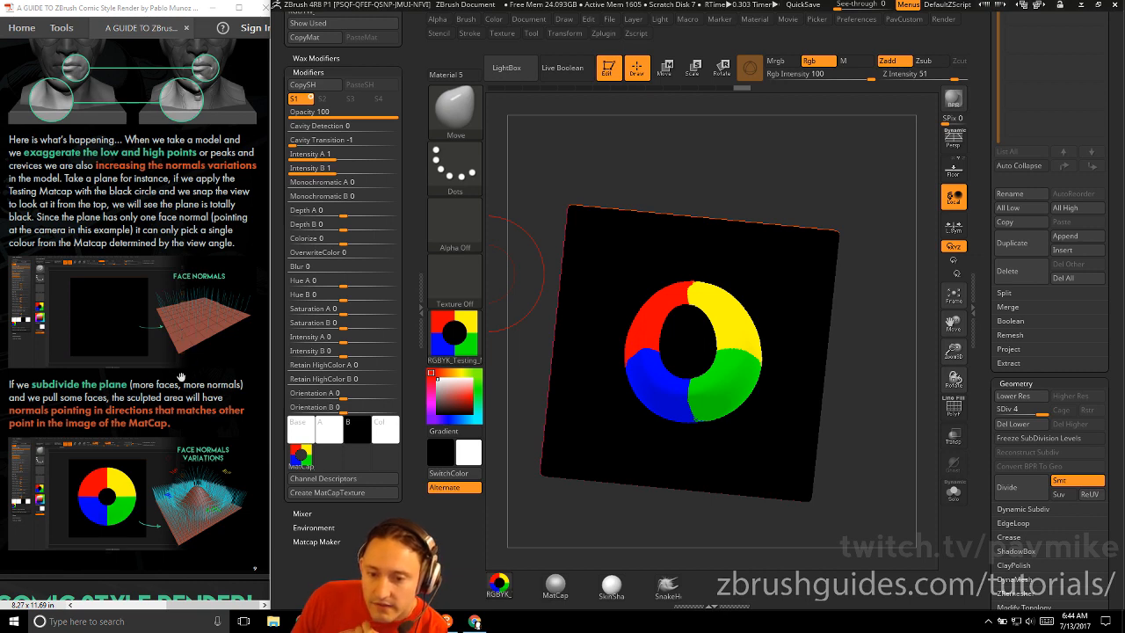
Read the guide's section on carving until normals are almost 90 degrees and its example of Kepler with a gray MatCap.
scroll(167, 299, down, 6)
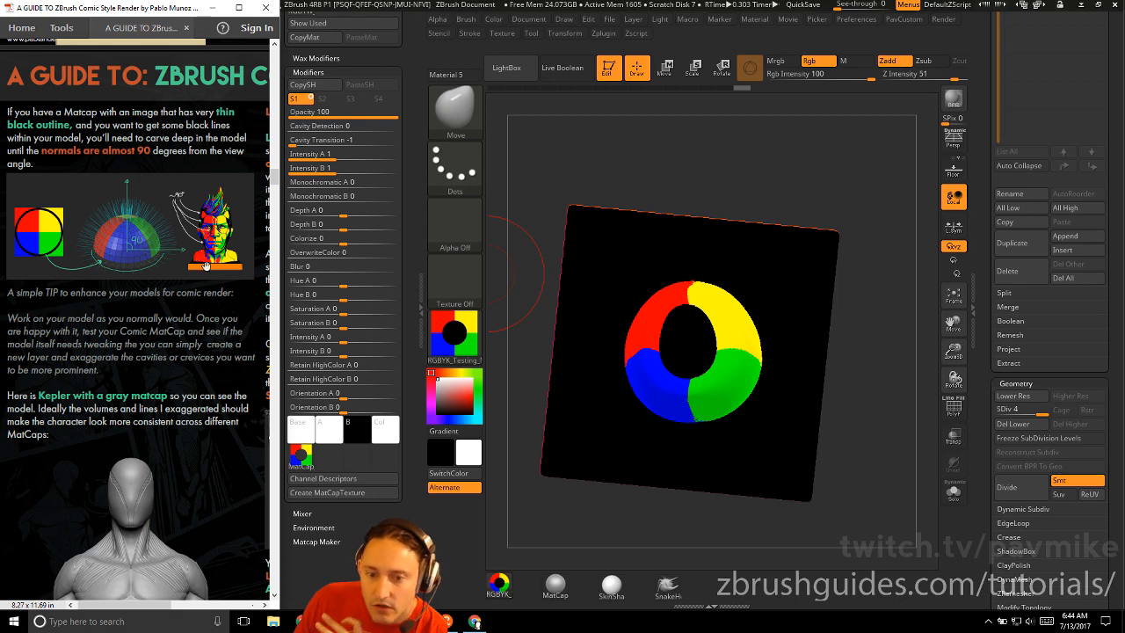
drag(205, 266, 211, 338)
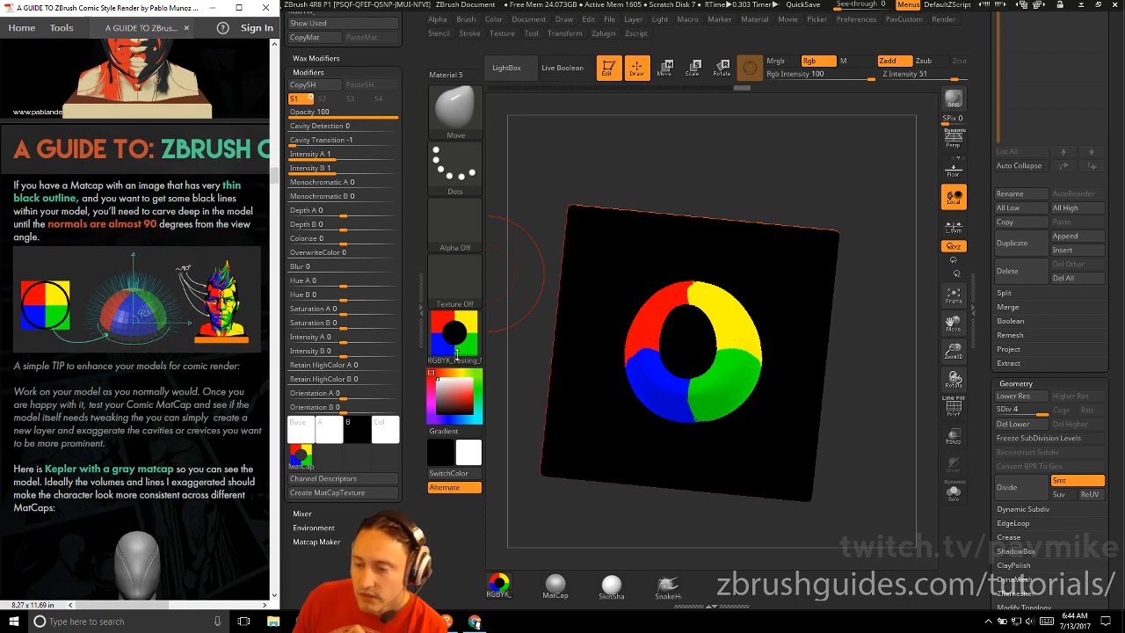
key(comma)
drag(736, 171, 869, 165)
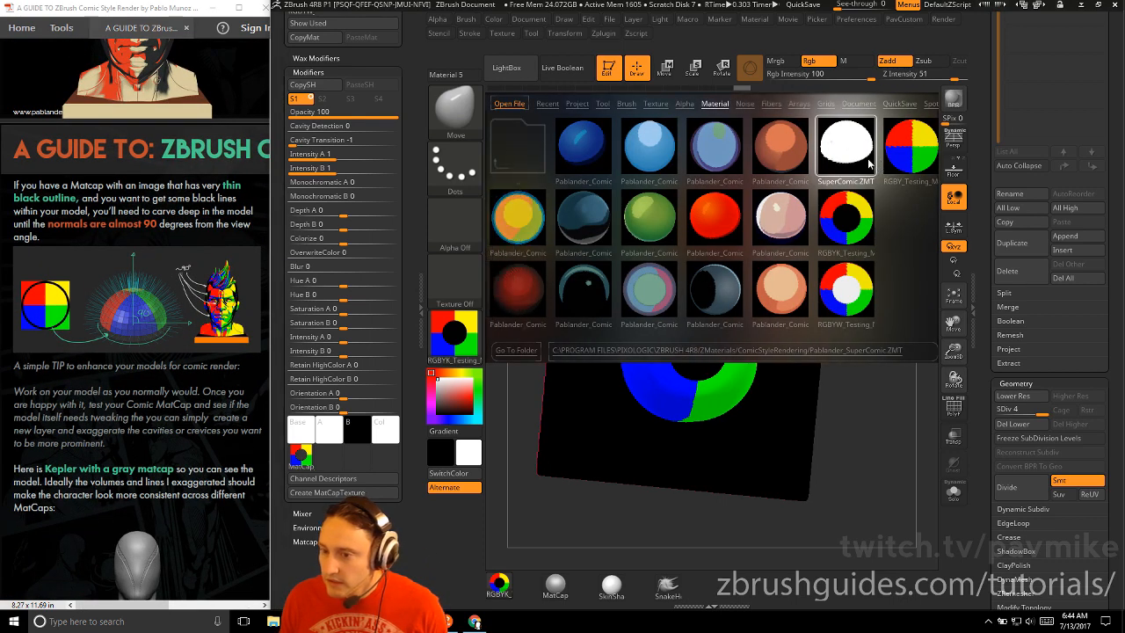
key(comma)
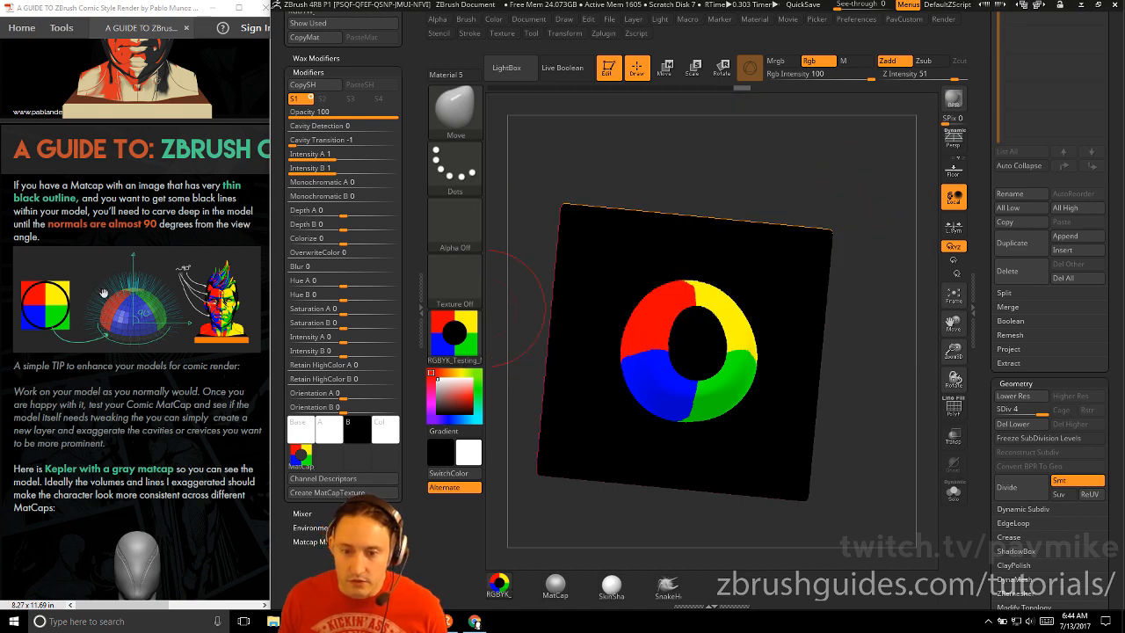
scroll(210, 375, down, 3)
drag(209, 375, 220, 316)
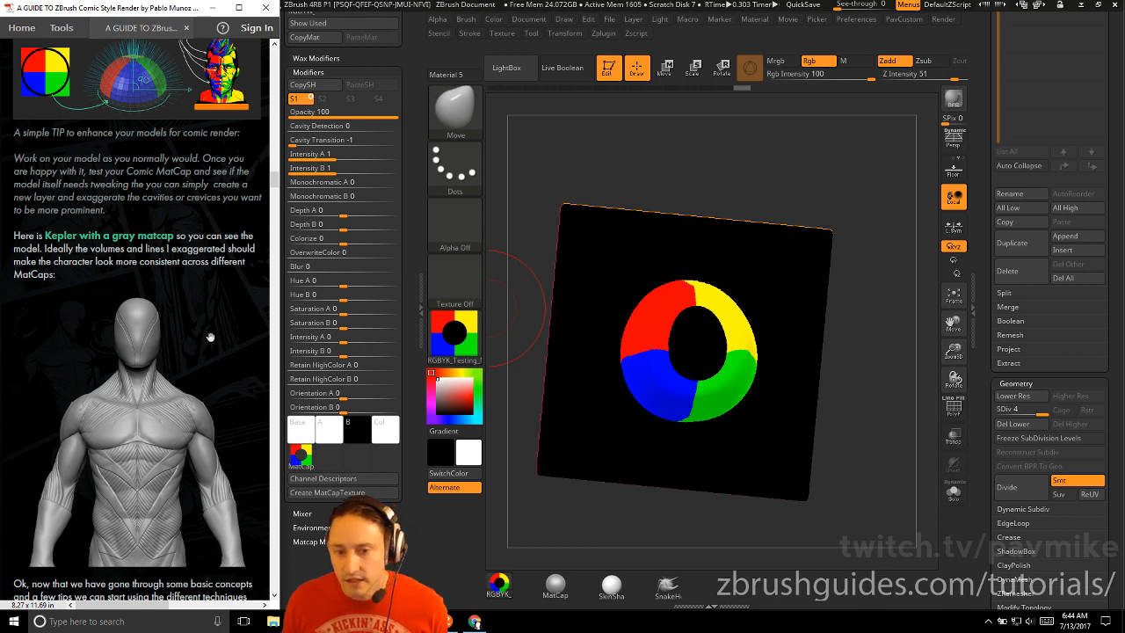
drag(211, 337, 217, 215)
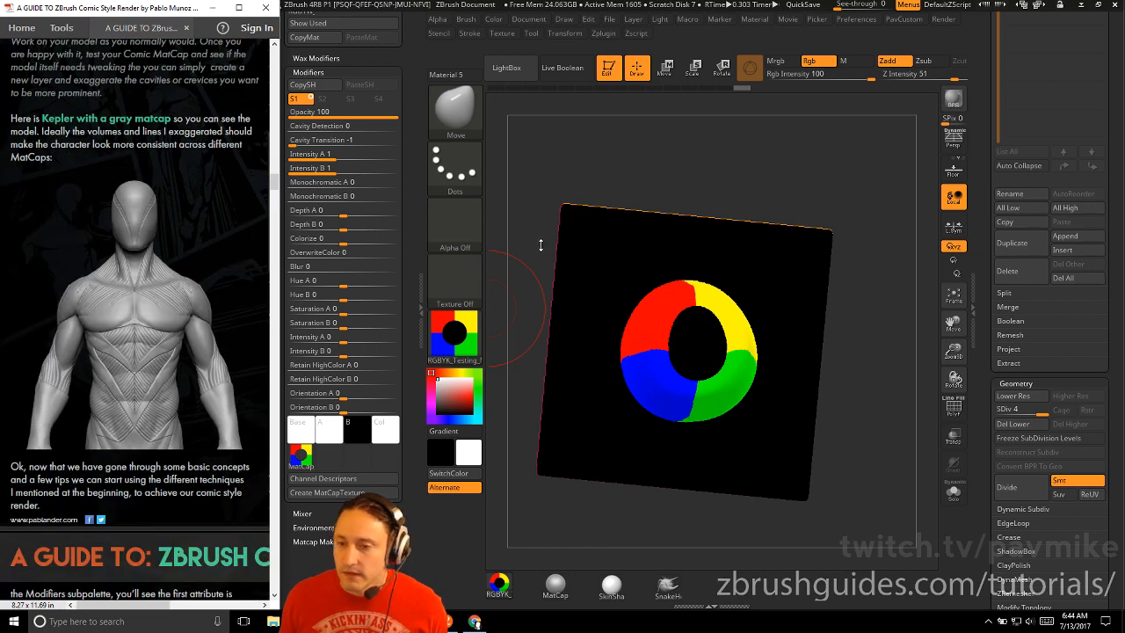
Leave Edit mode, clear the plane from the canvas, and draw the Kepler_Bust tool in its place.
click(612, 70)
key(ctrl+n)
drag(981, 215, 981, 389)
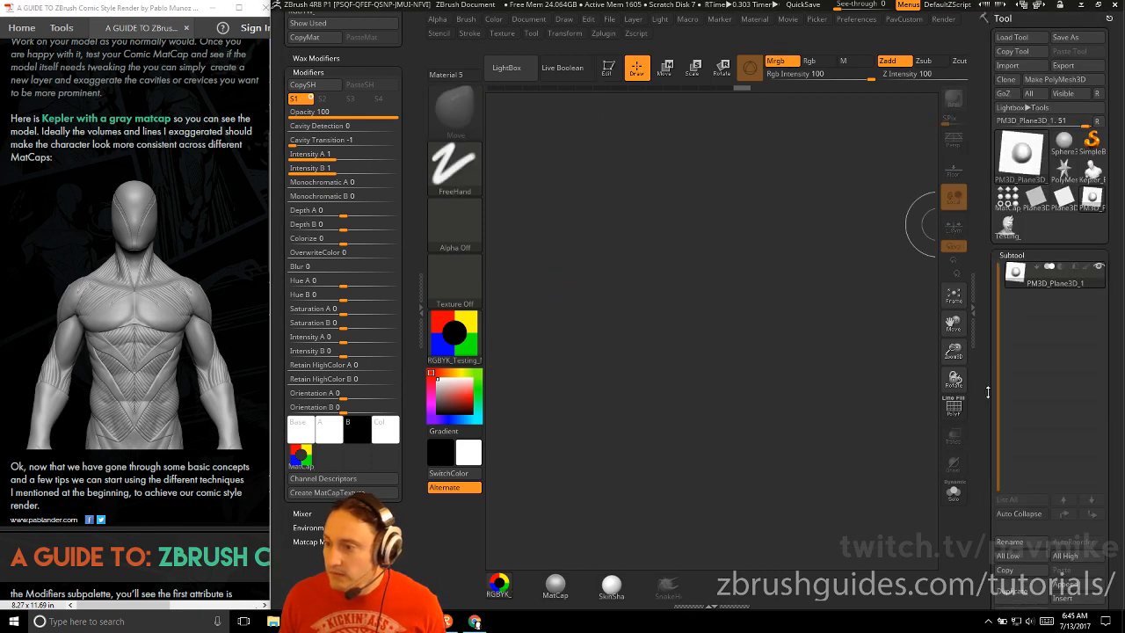
click(1092, 173)
drag(717, 335, 734, 476)
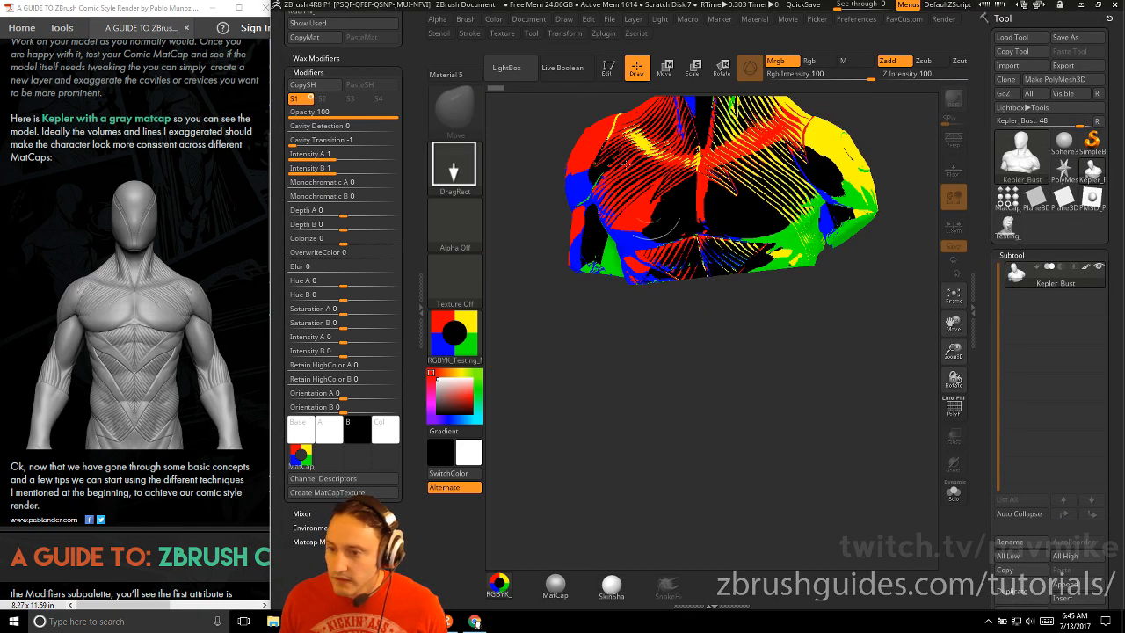
Enter Edit mode on the Kepler bust and apply BasicMaterial to it for a neutral gray view.
click(609, 76)
click(450, 349)
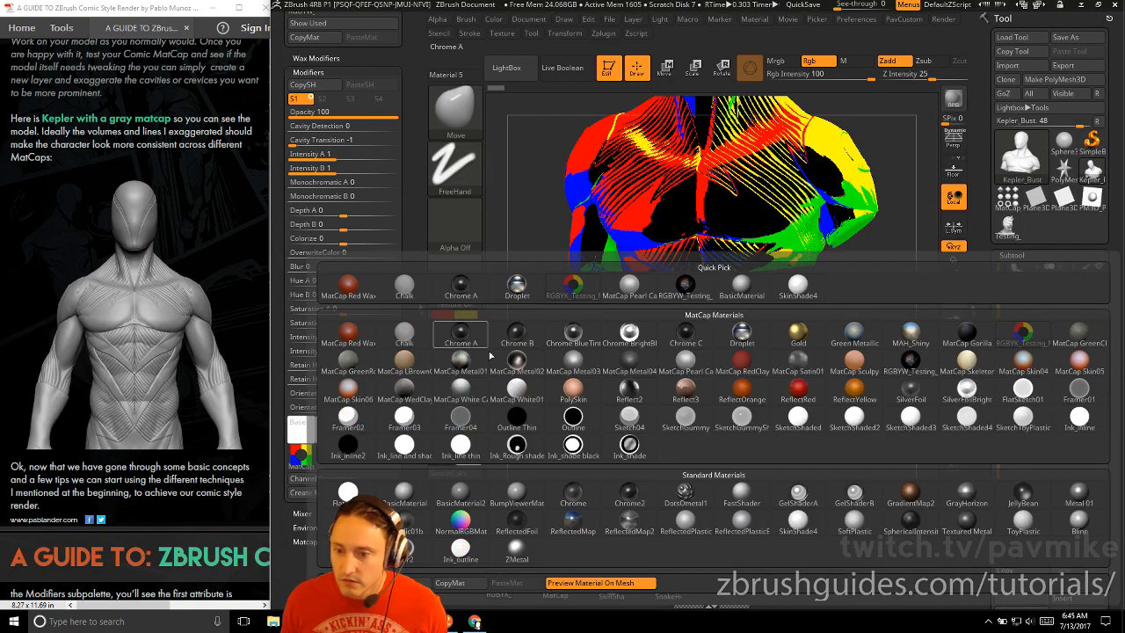
click(755, 293)
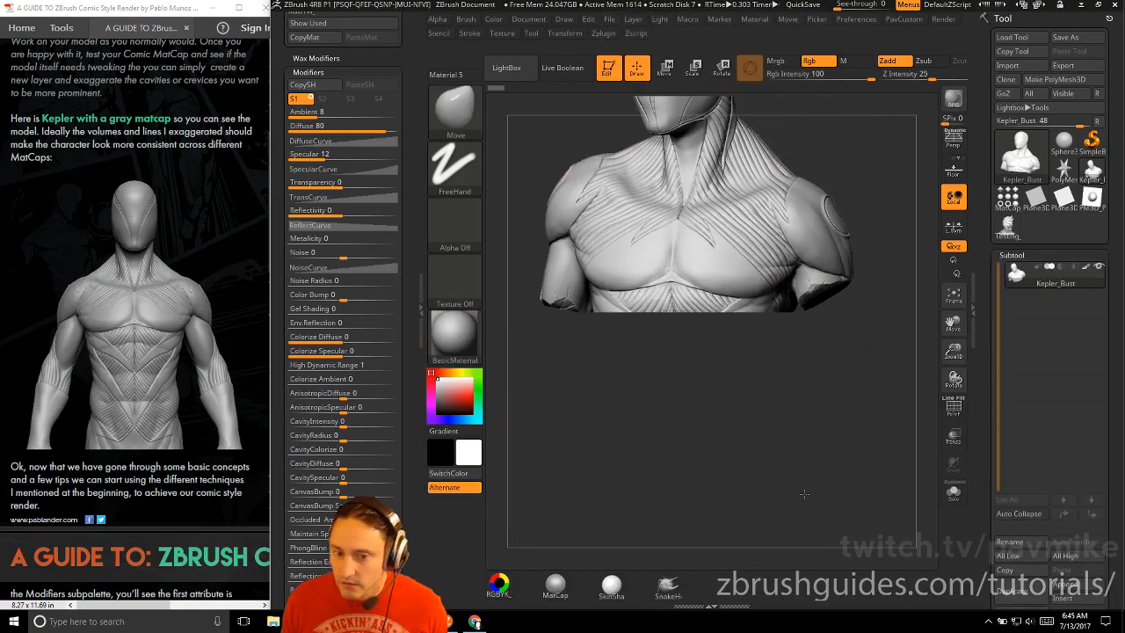